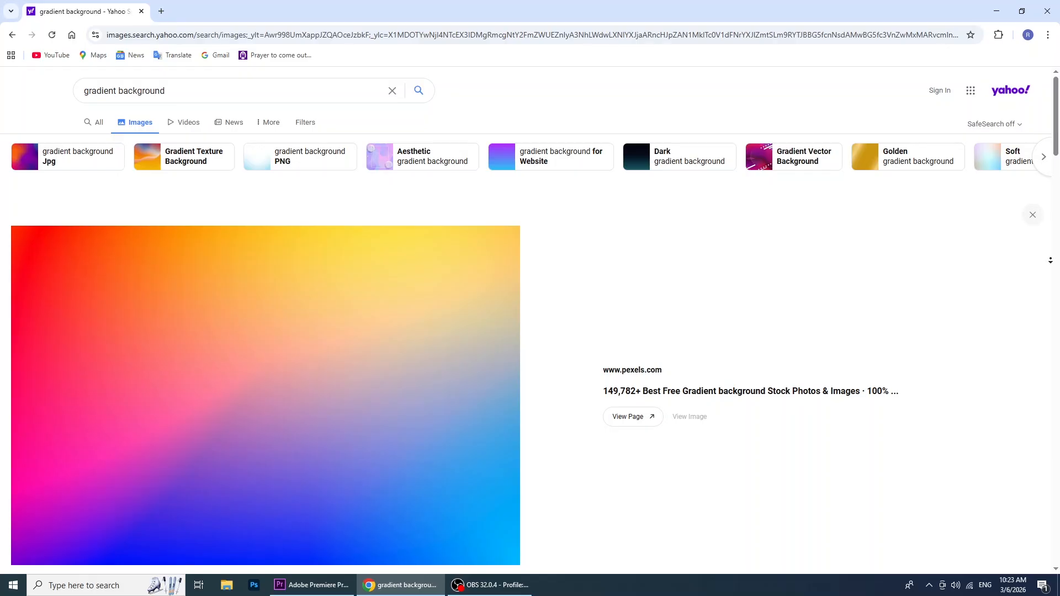
Step: Browse the gradient background image results for example colour blends
scroll(1050, 260, down, 2)
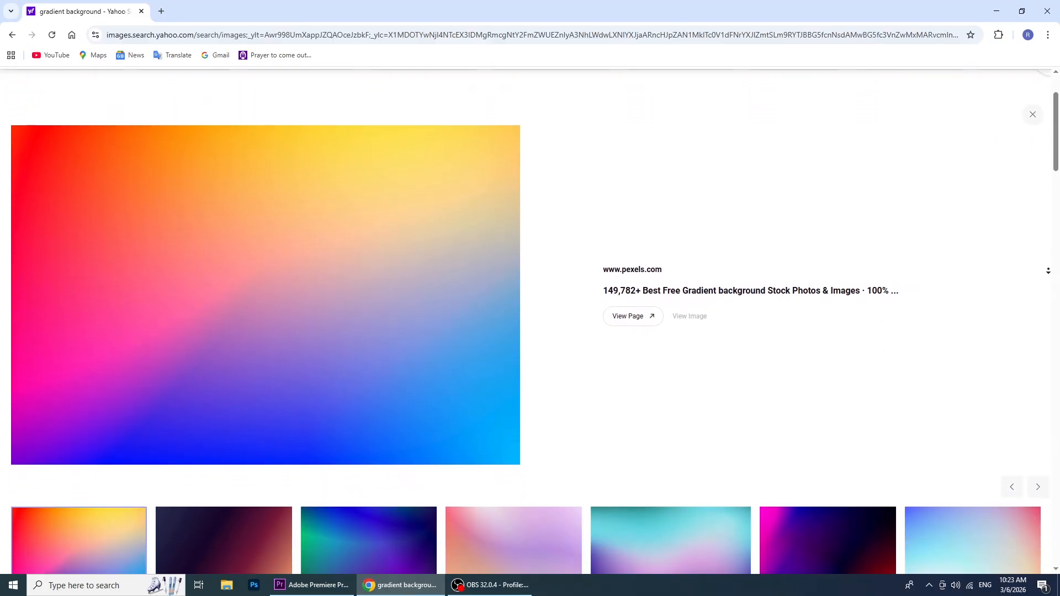
scroll(1048, 271, down, 2)
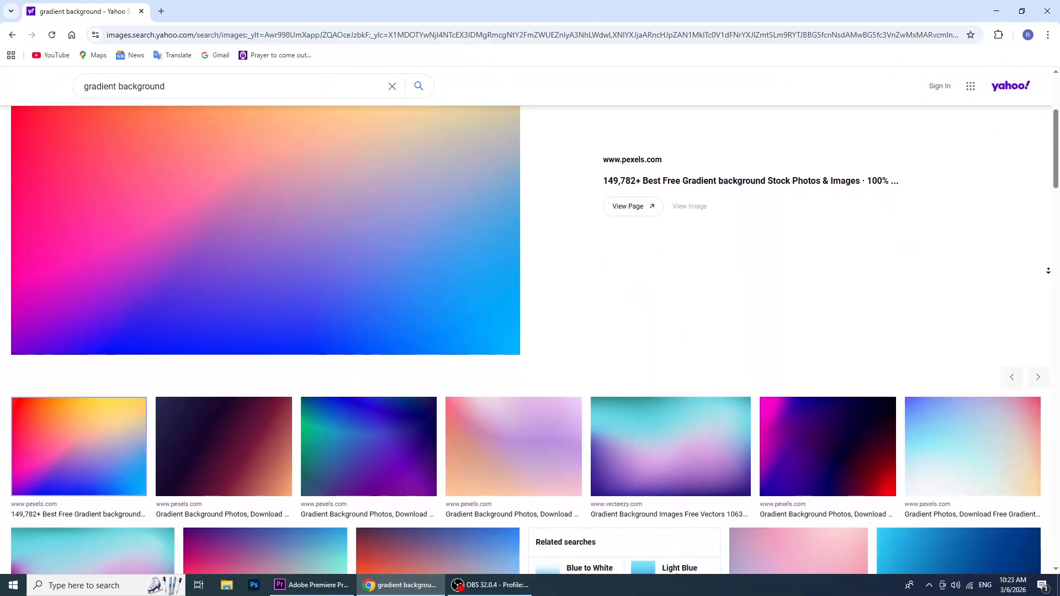
scroll(1048, 270, down, 2)
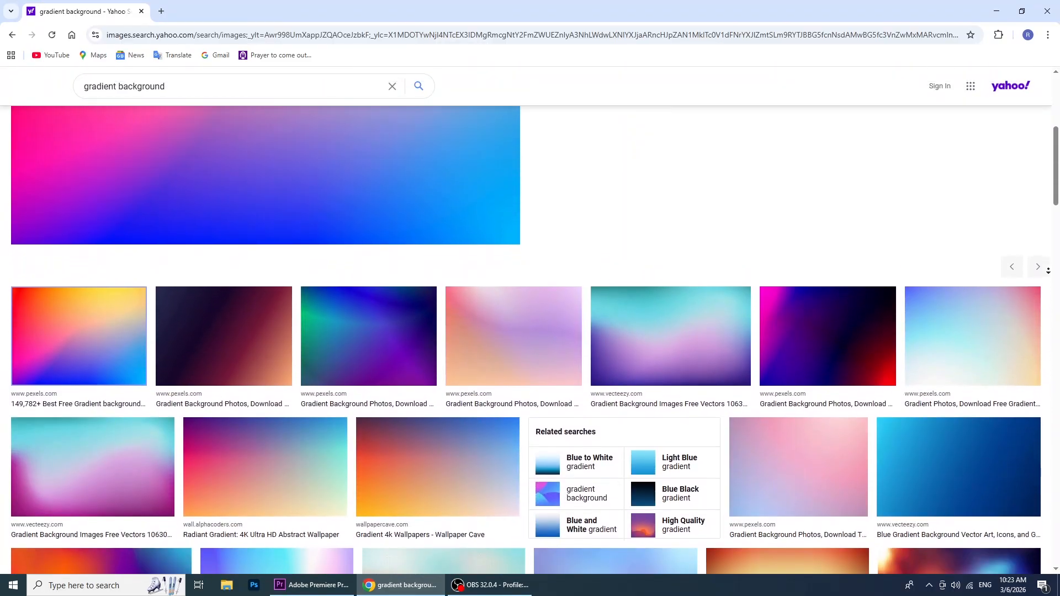
scroll(1049, 271, down, 2)
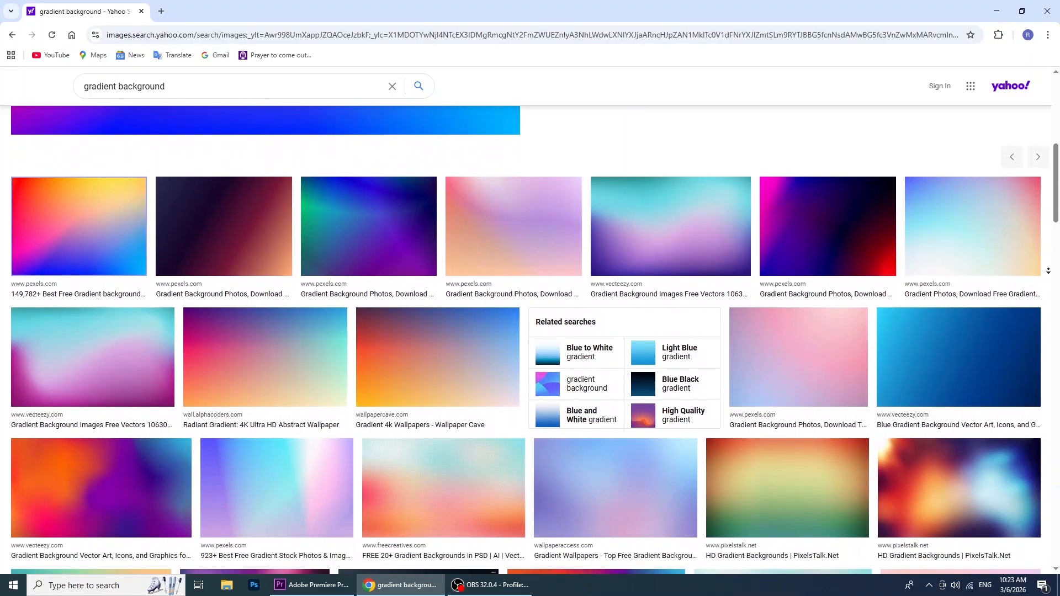
scroll(1048, 270, down, 2)
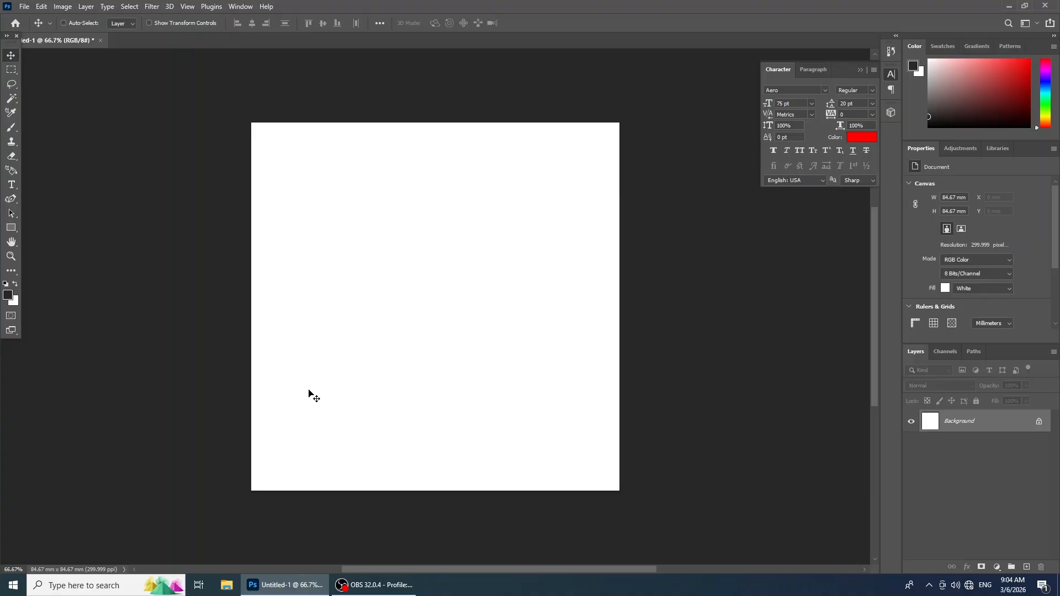
Step: Draw a large dark square inside the white canvas and add a Gradient Overlay effect to its layer
click(12, 229)
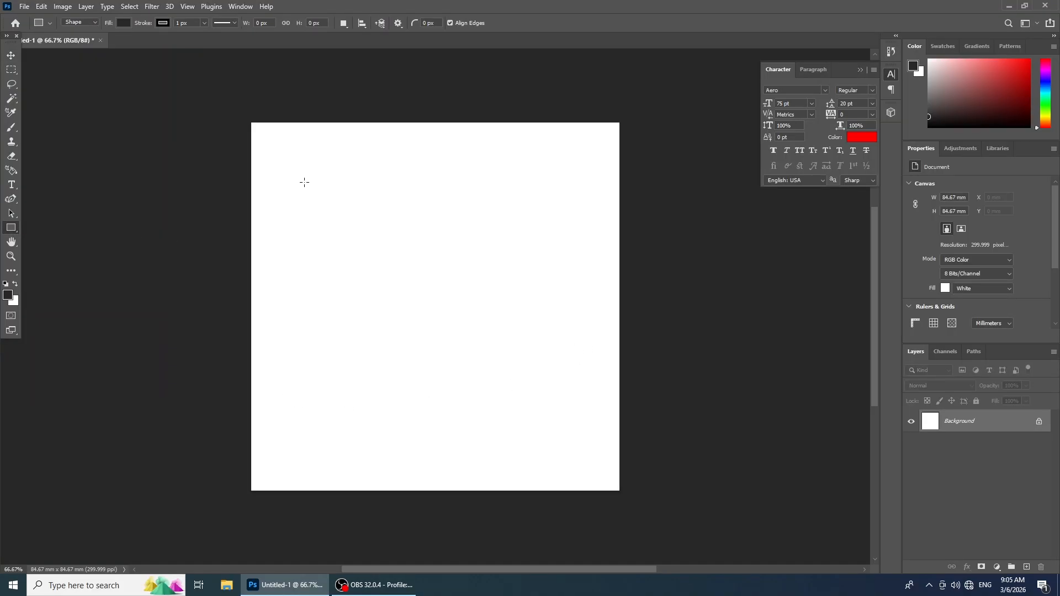
drag(295, 166, 585, 452)
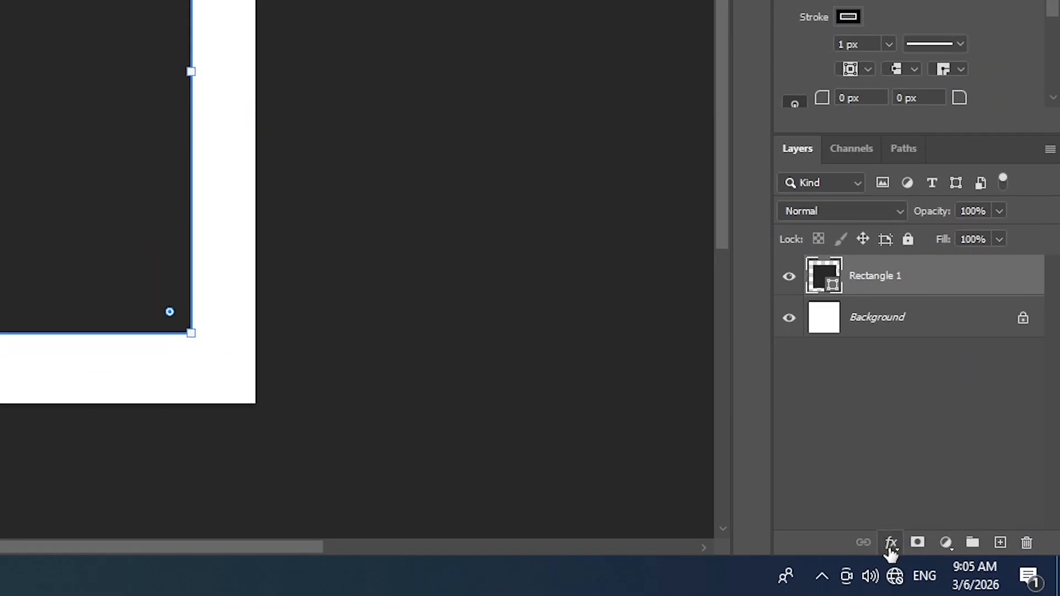
click(890, 545)
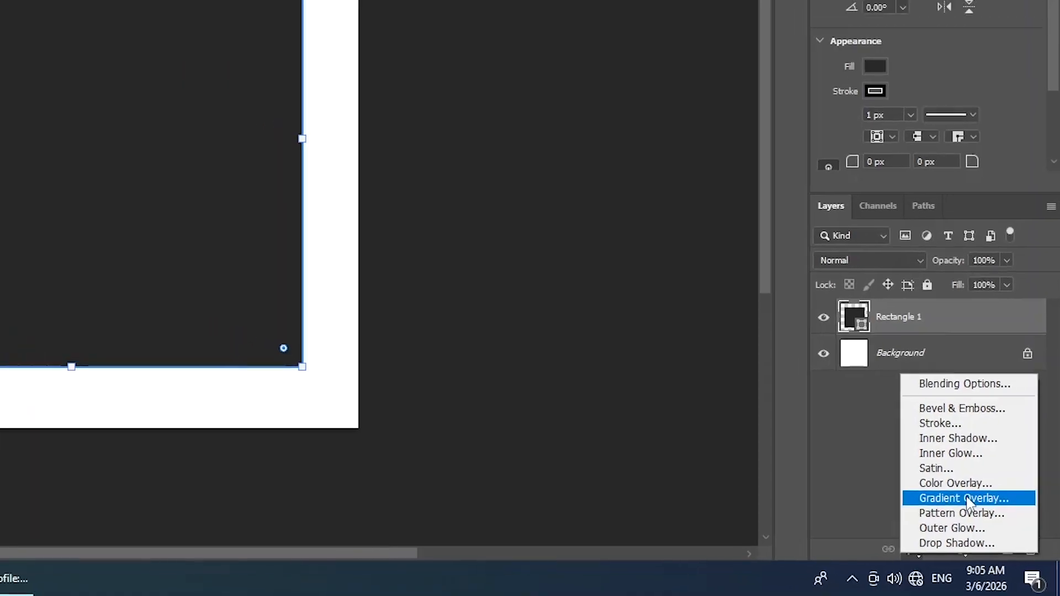
click(1013, 486)
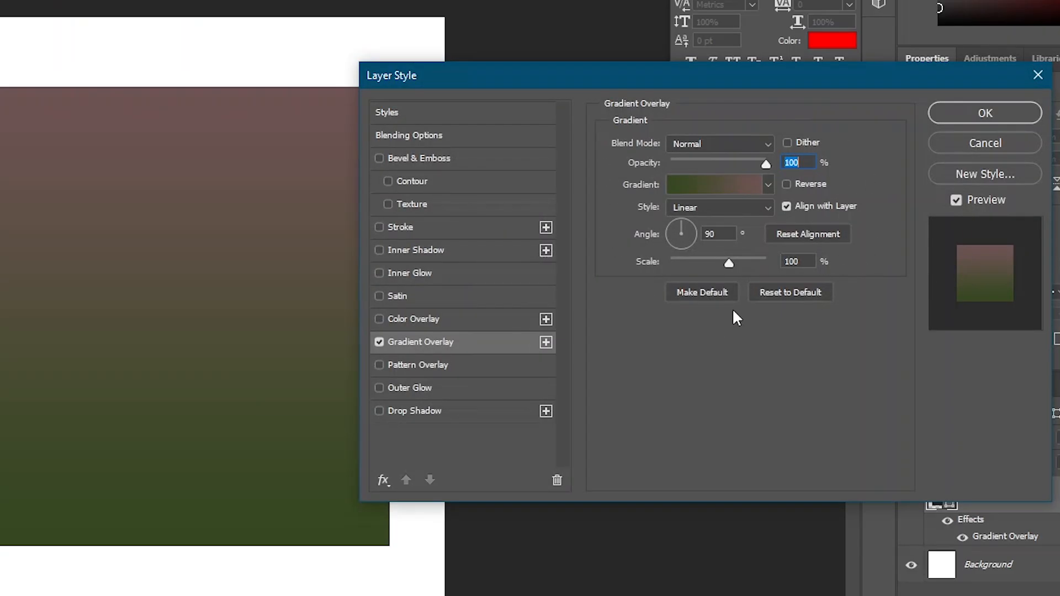
Step: Review the gradient overlay's blend modes and opacity, keeping Normal and 100%
click(769, 142)
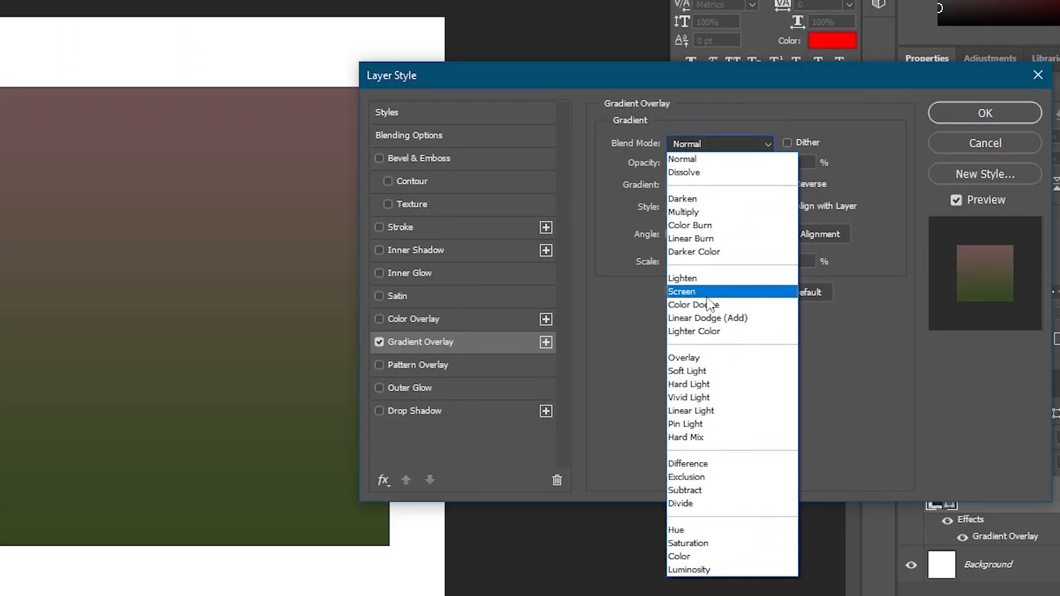
click(708, 164)
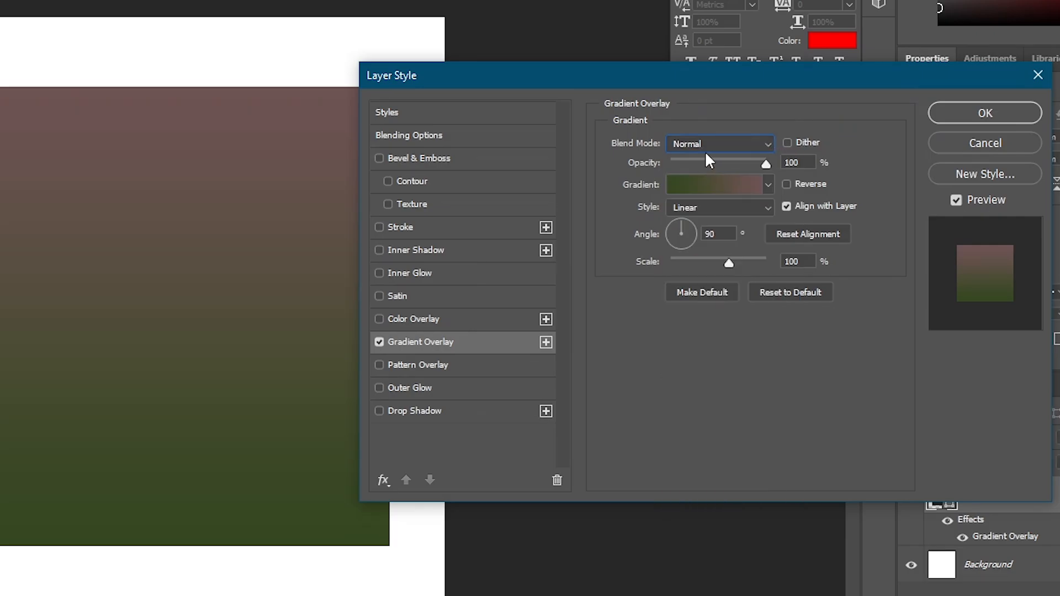
click(705, 149)
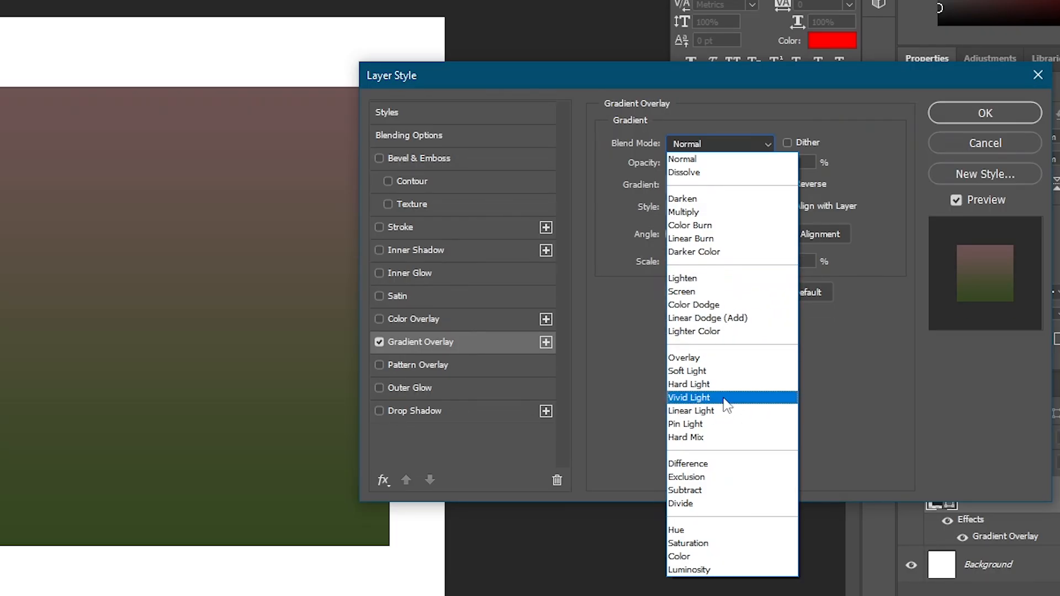
click(859, 369)
mouse_move(759, 160)
mouse_down()
mouse_move(682, 161)
mouse_move(818, 165)
mouse_move(684, 163)
mouse_move(775, 171)
mouse_move(702, 170)
mouse_move(759, 164)
mouse_up()
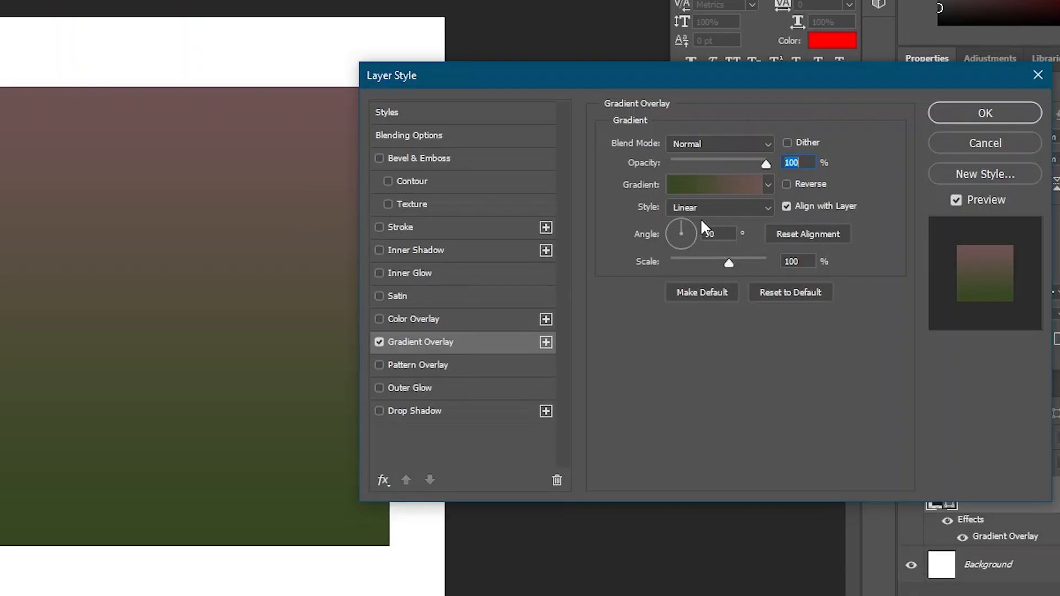
Step: Try several presets from the Blues gradient group on the overlay, ending with the bright blue one
click(768, 185)
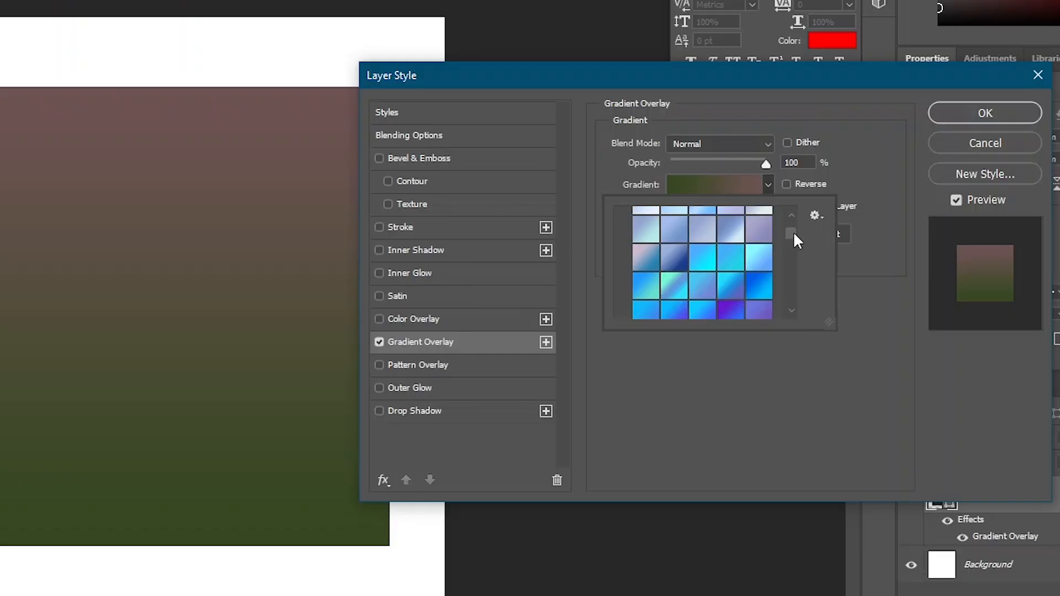
scroll(794, 231, up, 2)
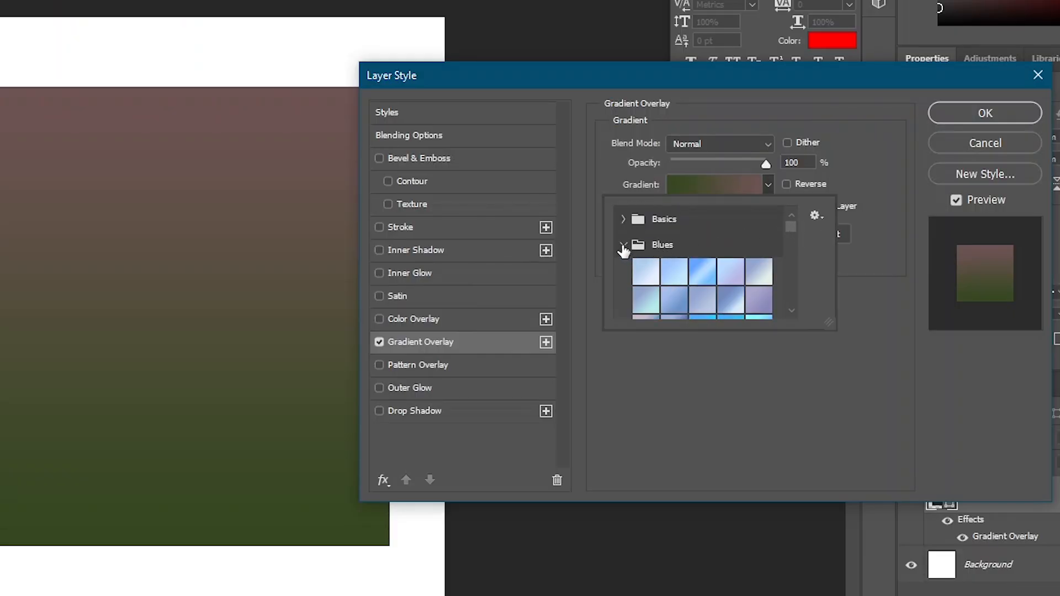
click(623, 245)
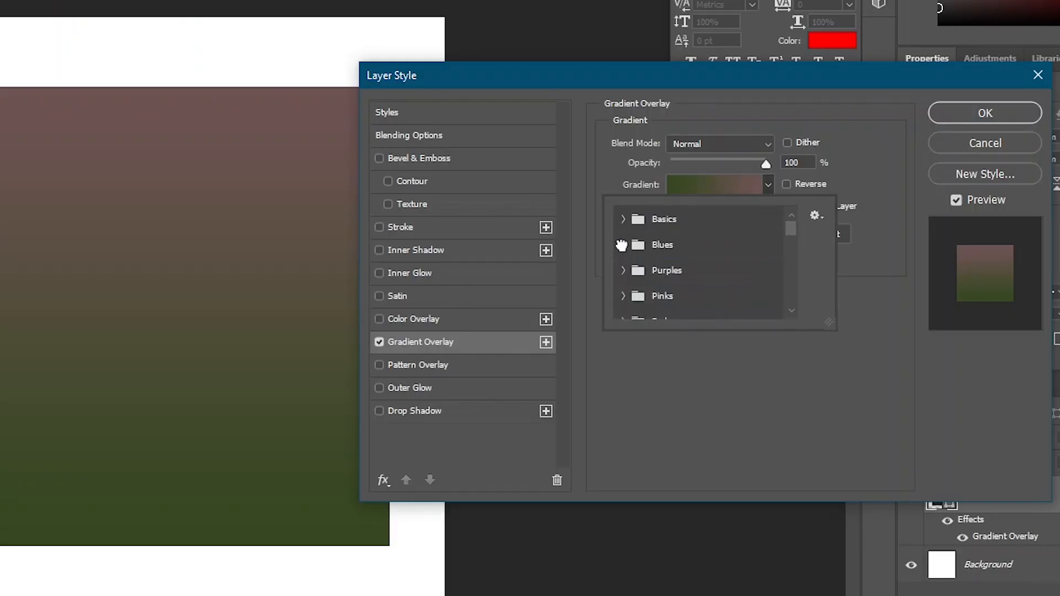
mouse_move(791, 232)
mouse_down()
mouse_move(791, 276)
mouse_move(789, 224)
mouse_up()
click(623, 246)
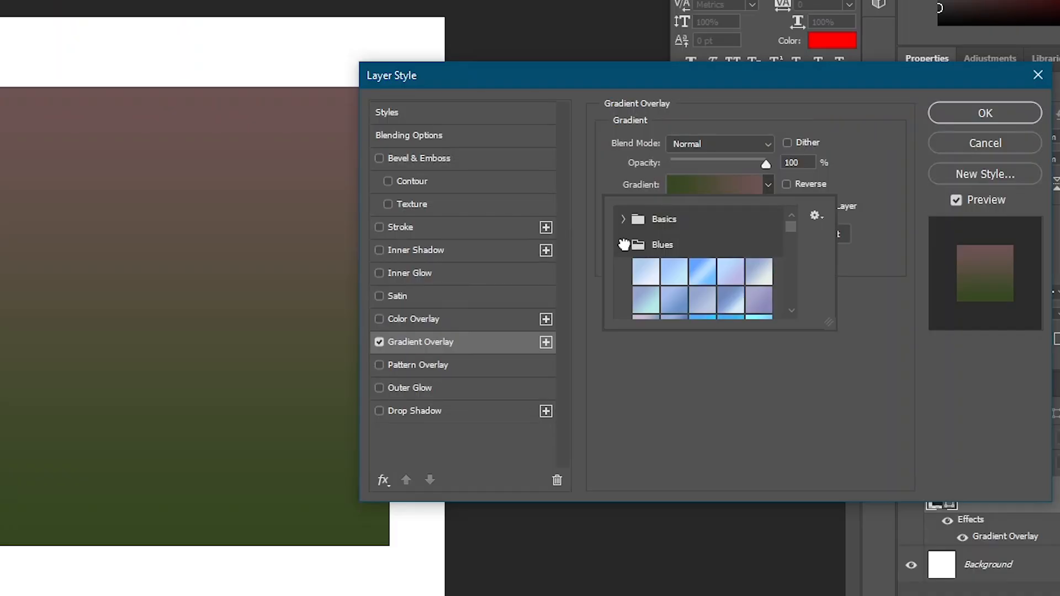
scroll(793, 313, down, 3)
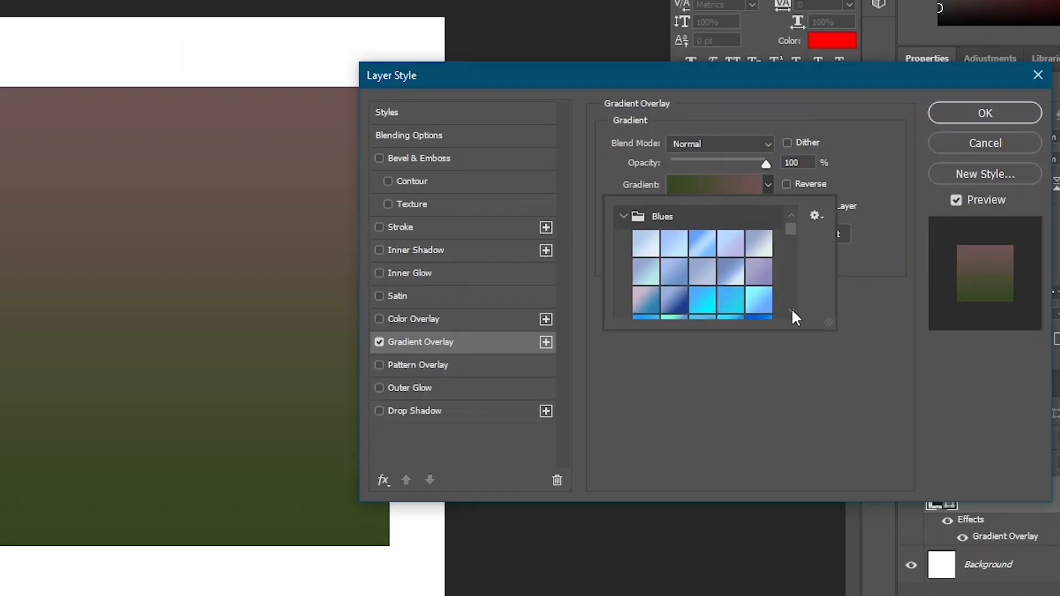
click(676, 296)
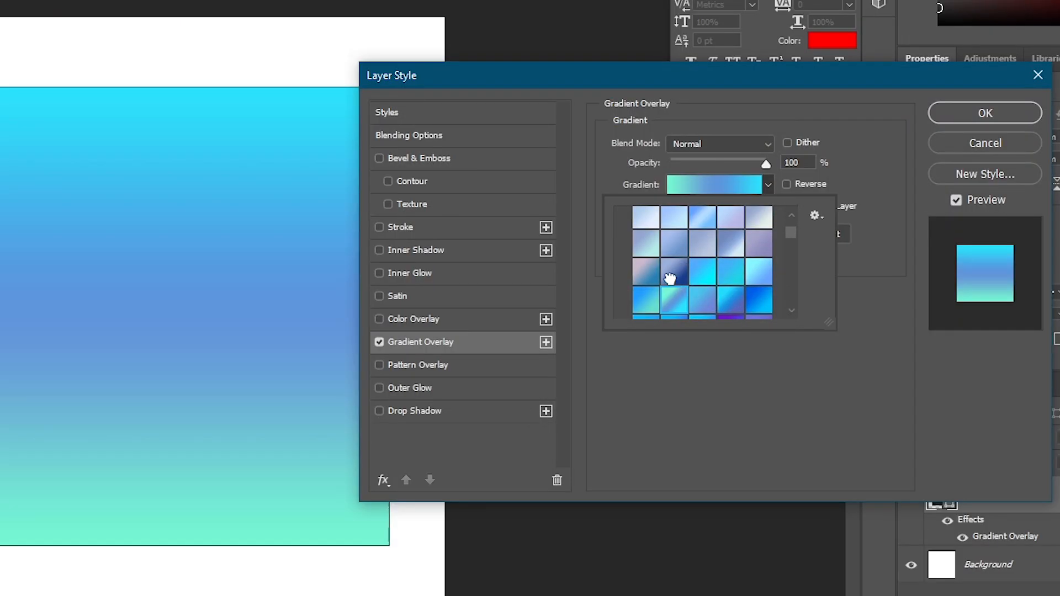
click(672, 276)
click(649, 278)
click(647, 291)
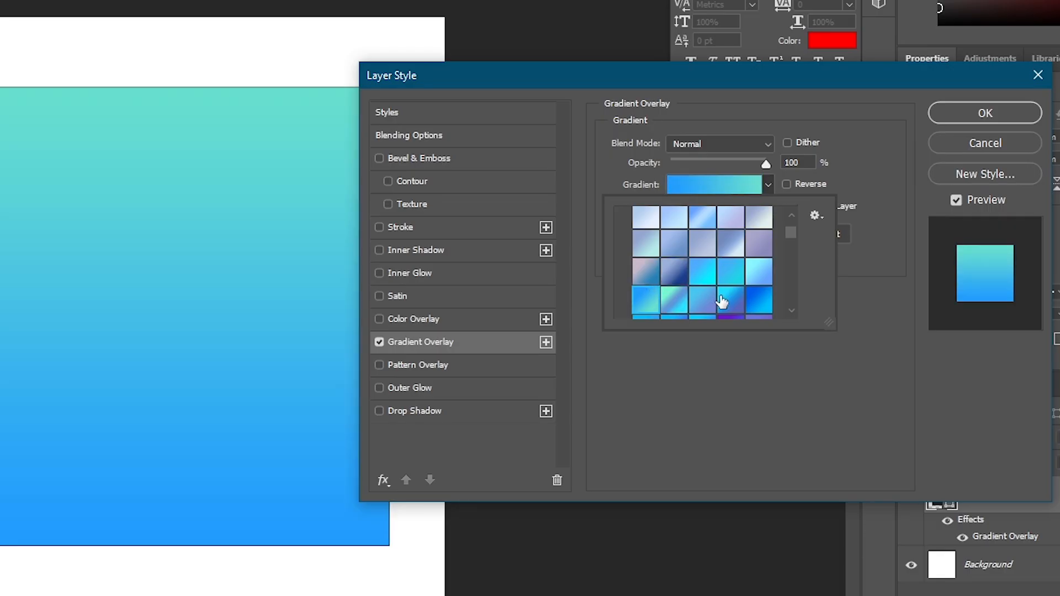
click(723, 301)
click(754, 307)
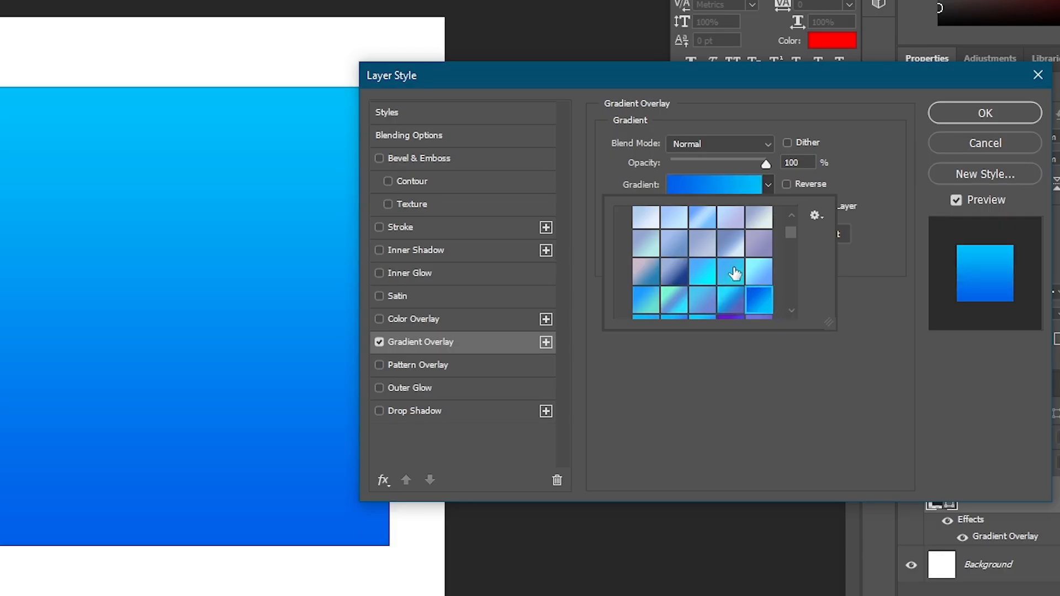
Step: Try several presets from the Reds gradient group on the overlay, including the orange-pink-purple one
scroll(718, 265, up, 3)
click(621, 217)
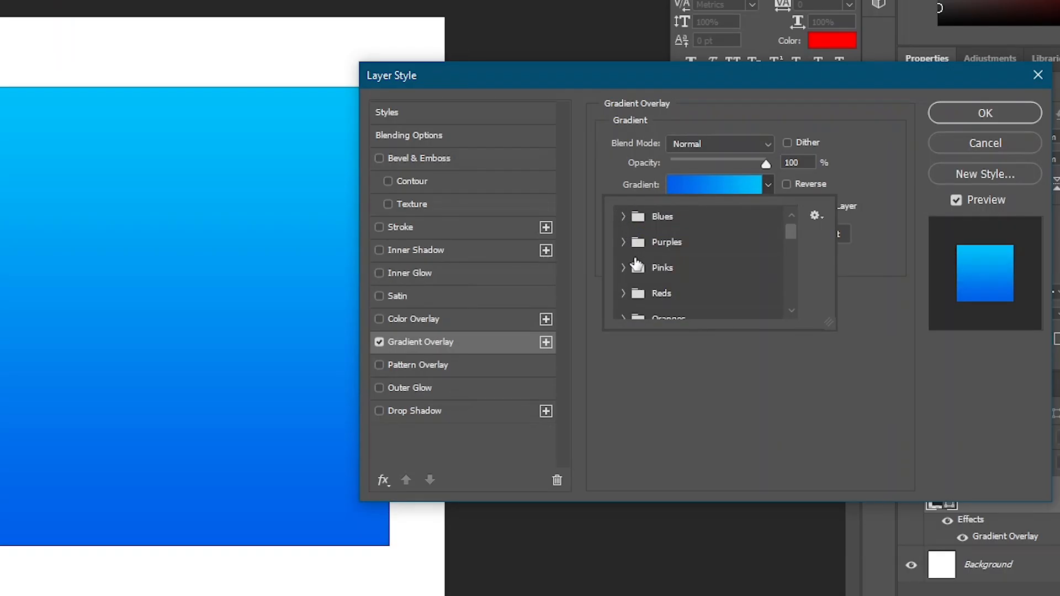
click(623, 294)
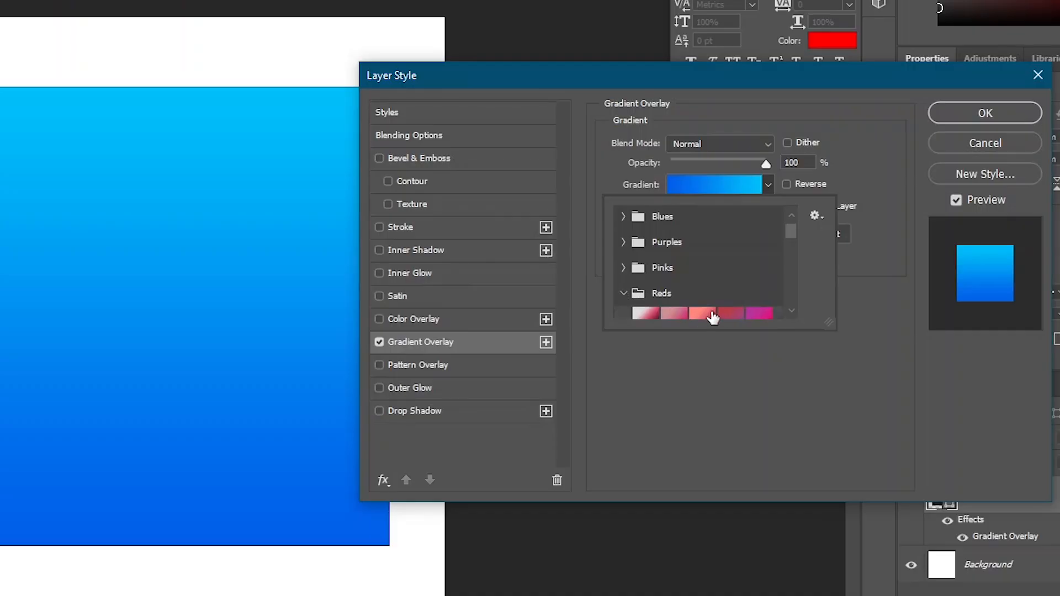
click(791, 311)
click(792, 311)
click(792, 311)
click(791, 311)
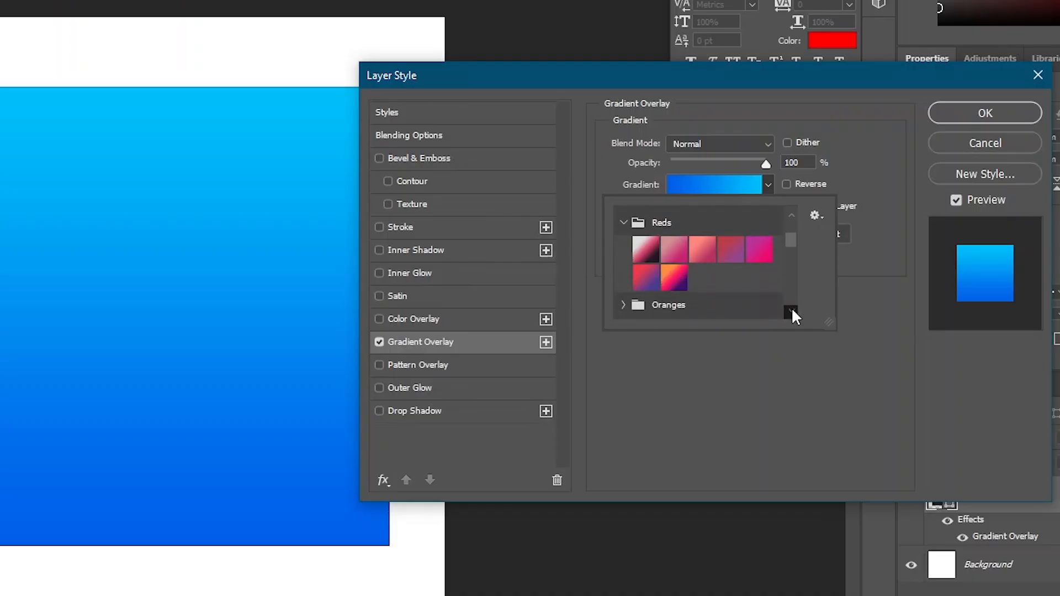
click(652, 279)
click(682, 251)
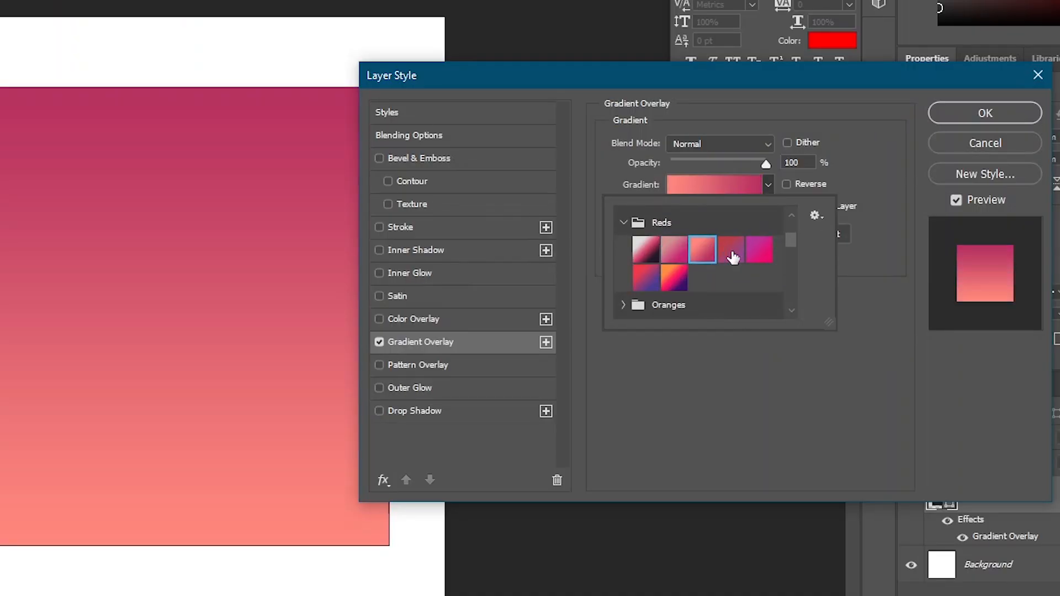
click(734, 254)
click(756, 248)
click(679, 276)
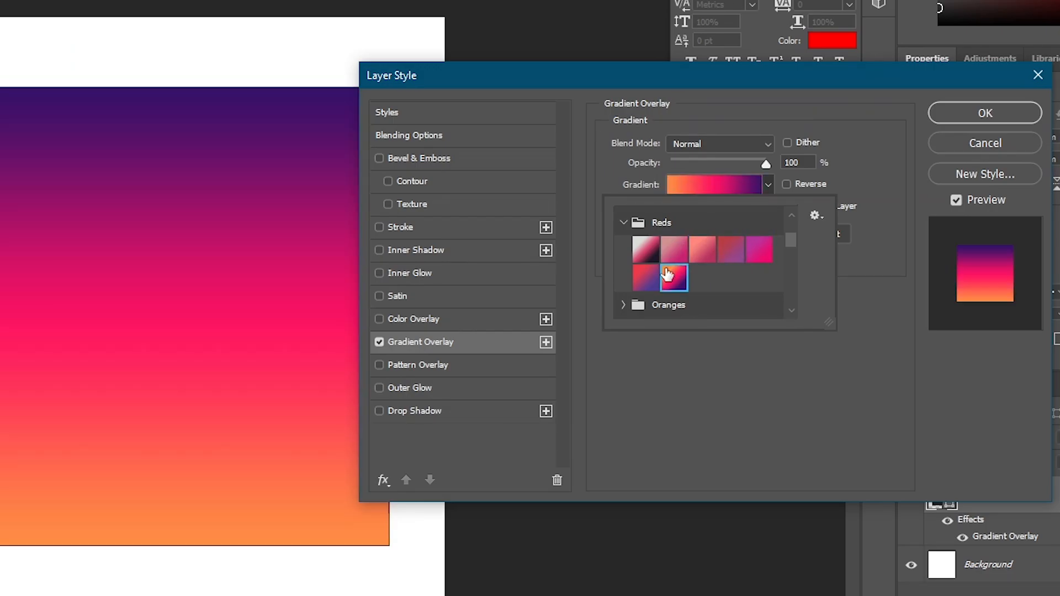
Step: Apply the red-to-blue preset Red_06 to the overlay and set its angle to -153°
click(675, 250)
click(647, 249)
click(644, 275)
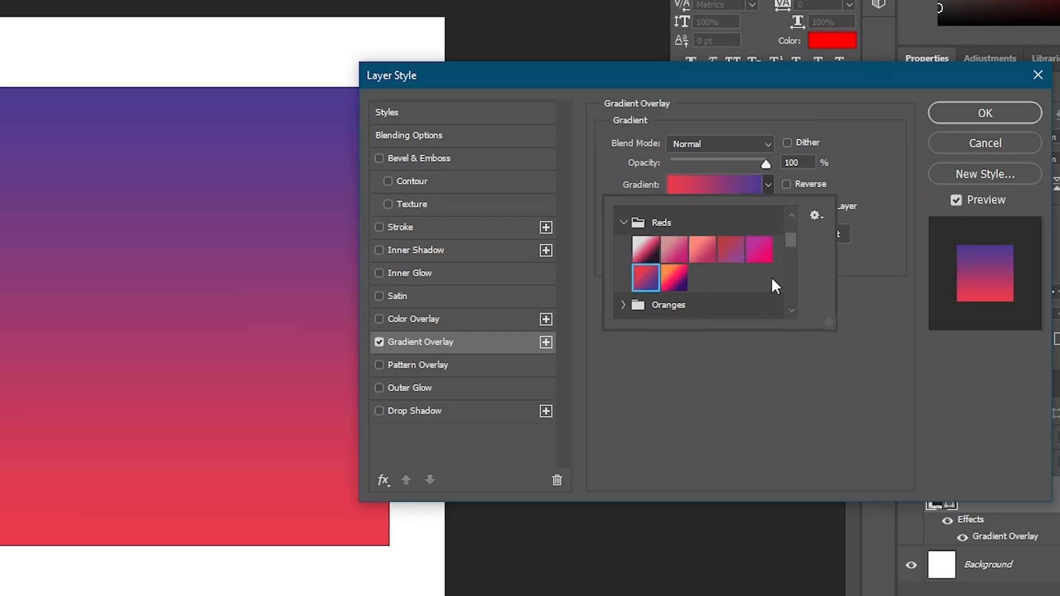
click(791, 310)
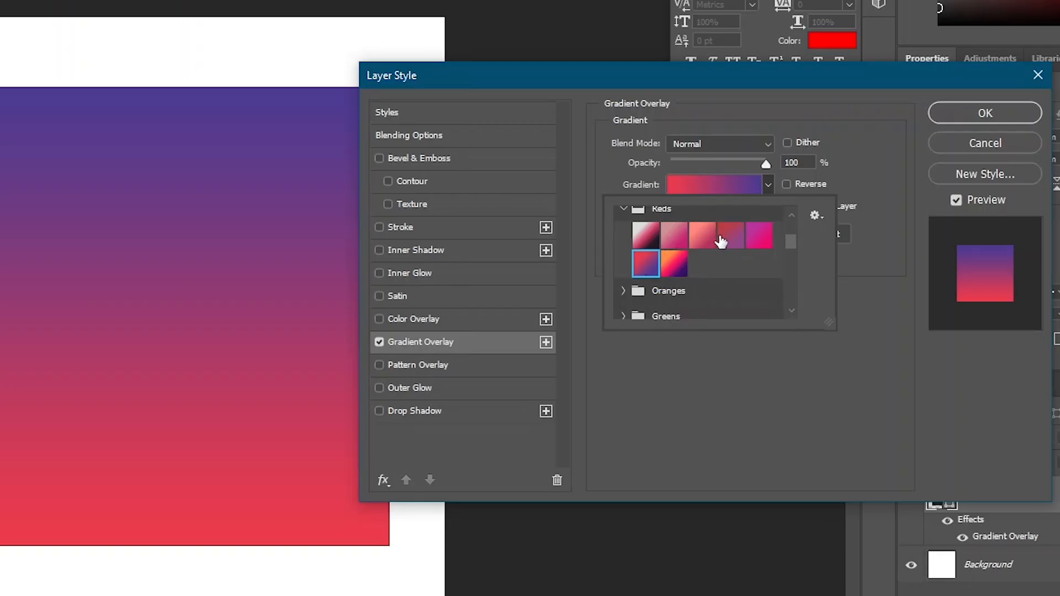
click(874, 301)
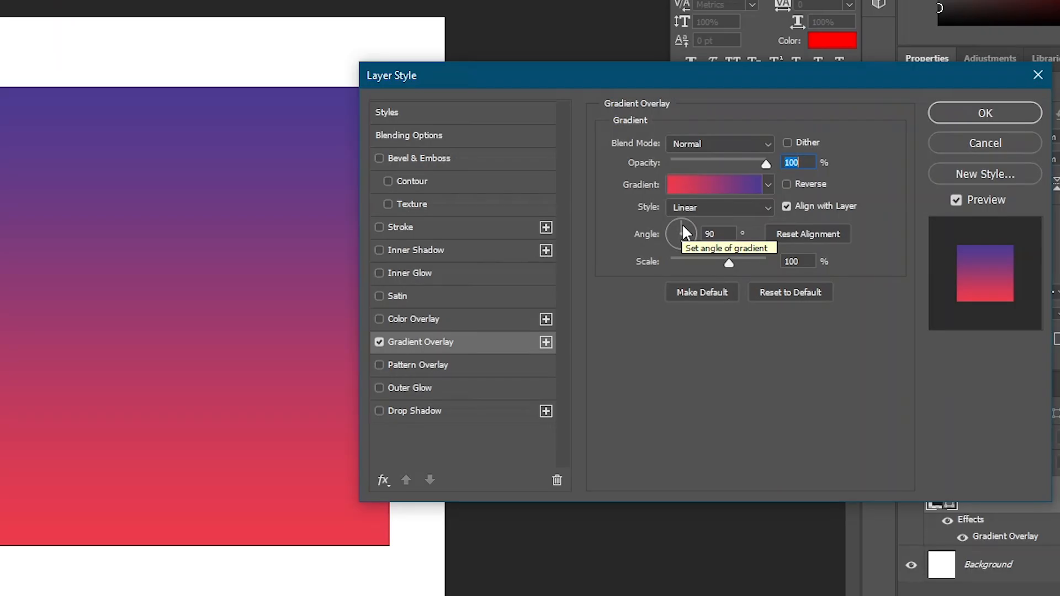
mouse_move(683, 227)
mouse_down()
mouse_move(689, 242)
mouse_move(671, 239)
mouse_up()
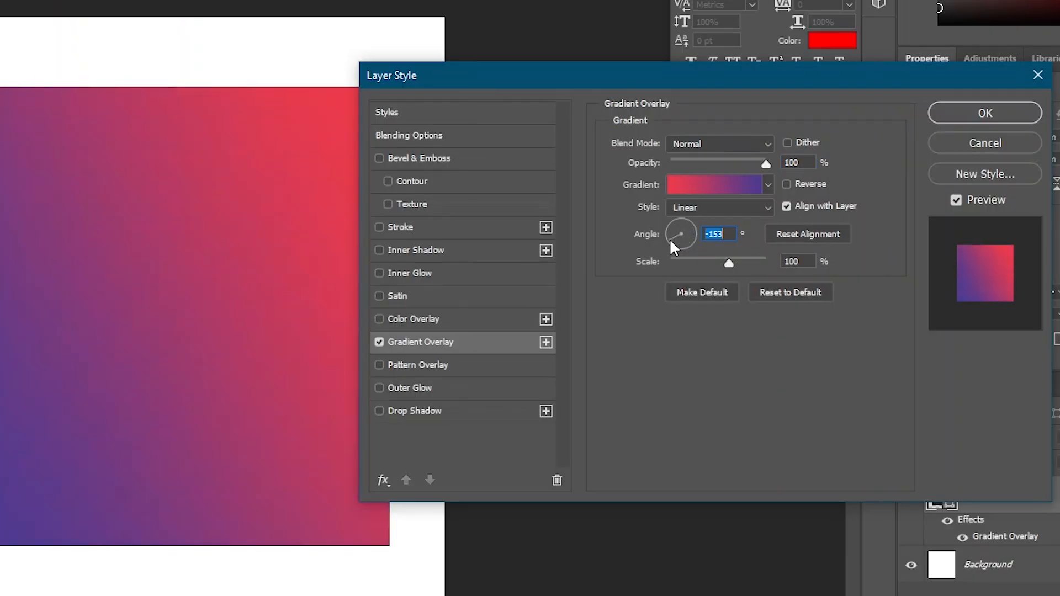
Step: Apply the orange-pink-purple preset Red_07 from the Reds group to the overlay through the Gradient Editor
click(702, 177)
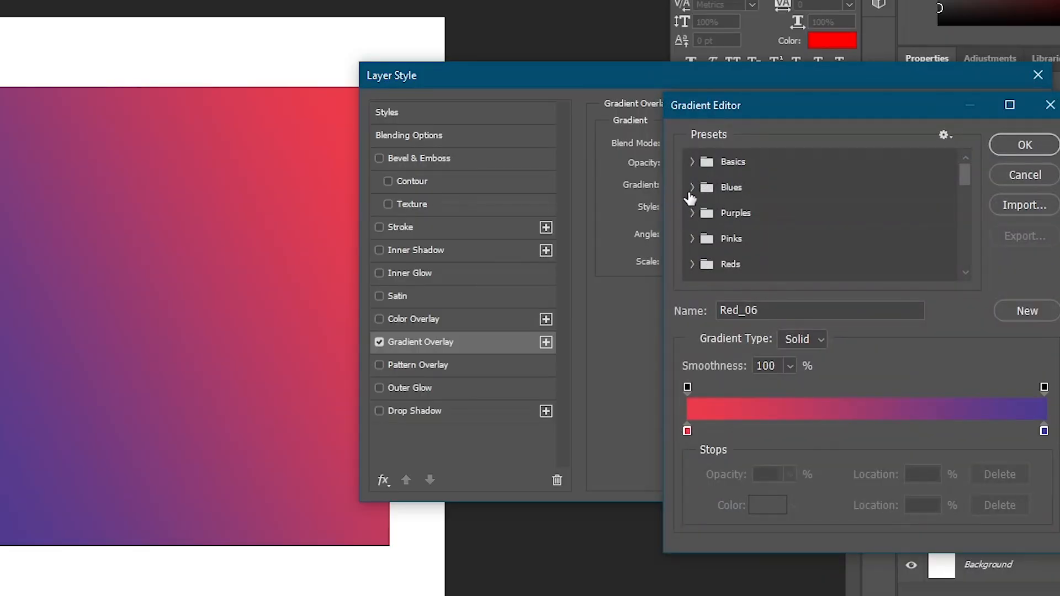
click(691, 265)
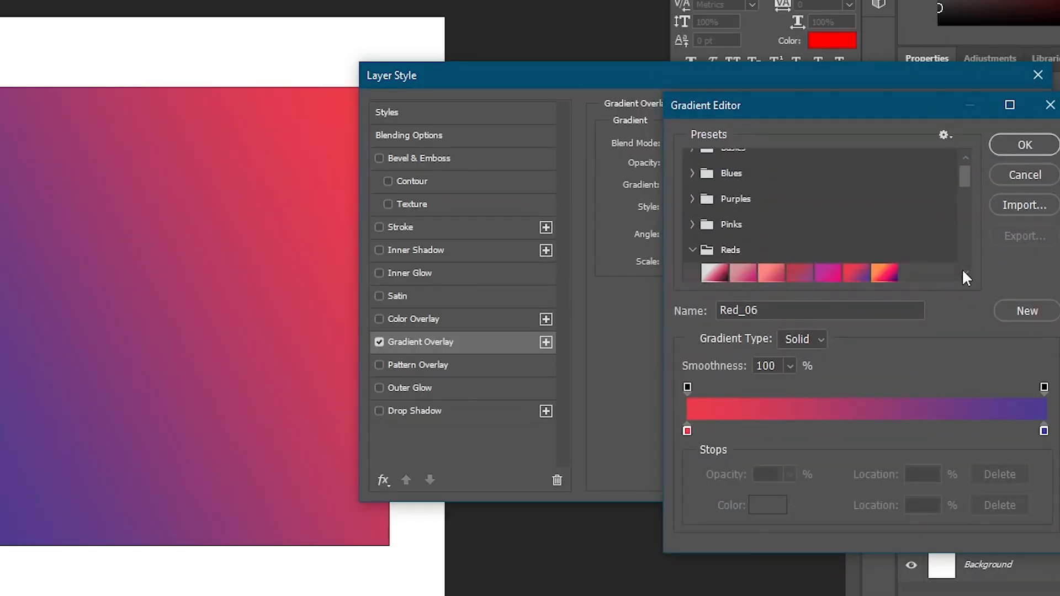
scroll(962, 268, down, 2)
click(897, 252)
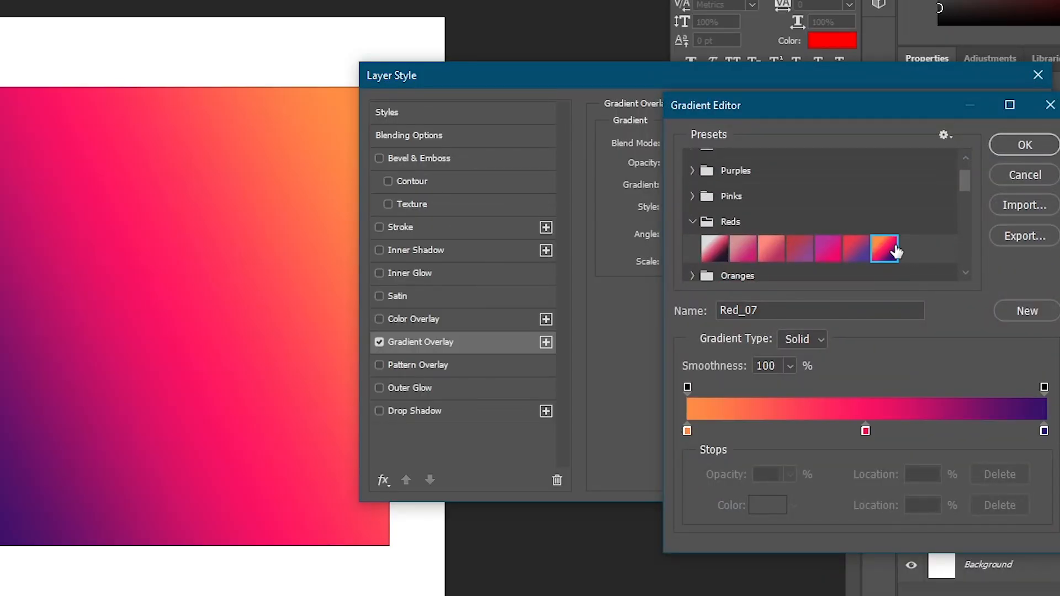
click(1012, 147)
Step: Set the gradient overlay's angle to 60° and slightly increase its scale
mouse_move(677, 237)
mouse_down()
mouse_move(685, 221)
mouse_move(689, 230)
mouse_move(685, 244)
mouse_move(671, 242)
mouse_move(674, 223)
mouse_move(687, 221)
mouse_move(683, 243)
mouse_move(670, 236)
mouse_move(690, 222)
mouse_up()
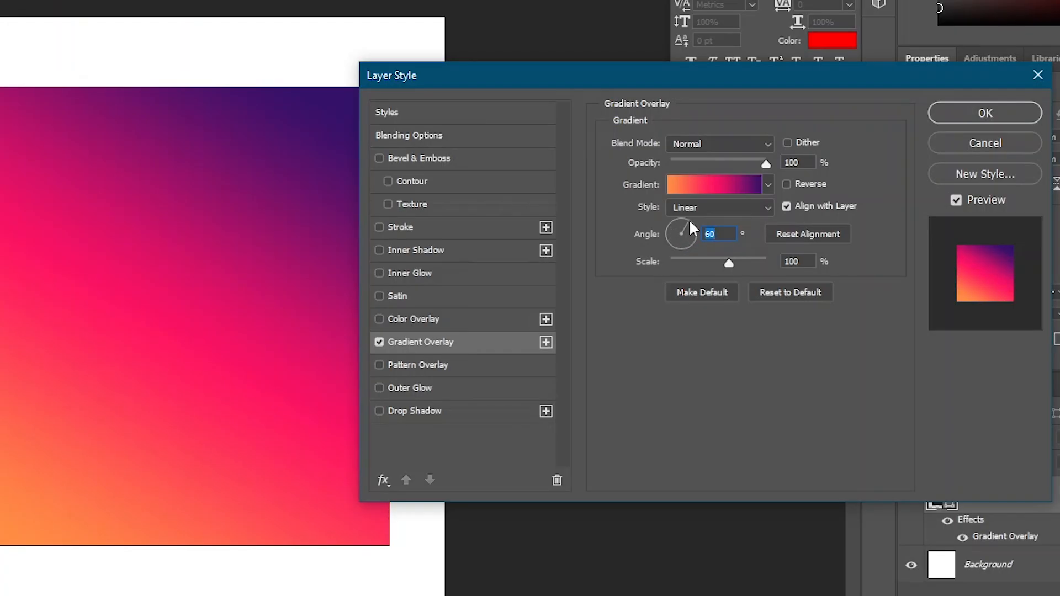
mouse_move(729, 263)
mouse_down()
mouse_move(670, 284)
mouse_move(741, 267)
mouse_up()
Step: Try the red-to-blue preset from the Reds group on the overlay and reapply the orange-pink-purple one
click(718, 185)
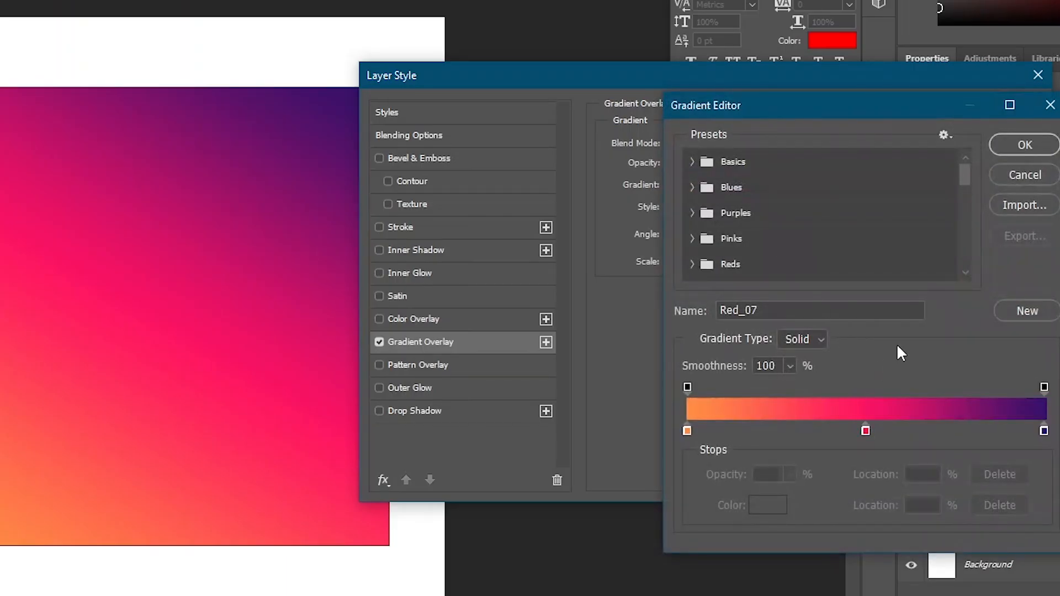
click(1024, 173)
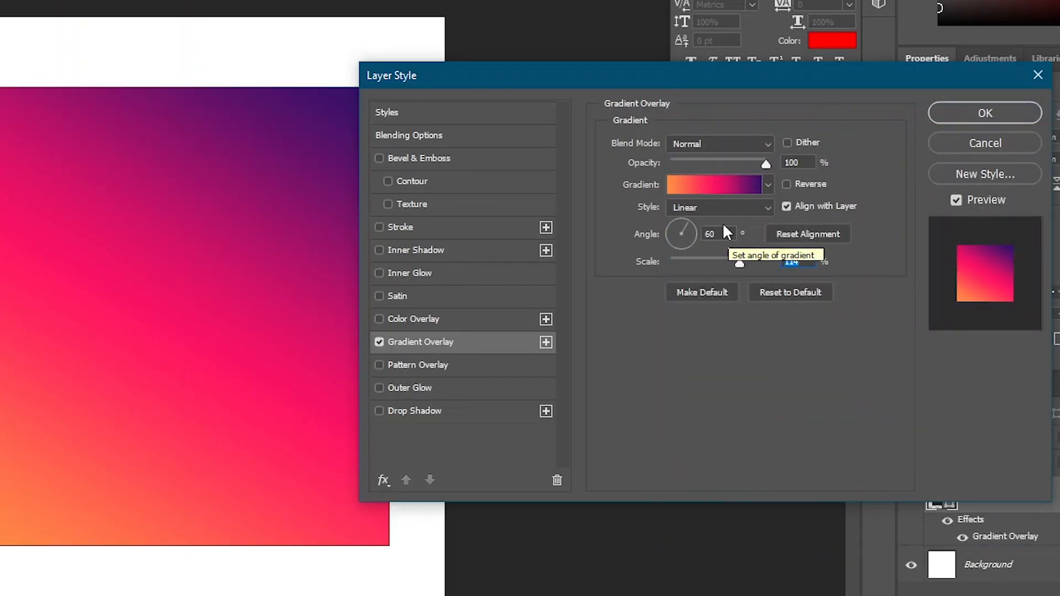
click(767, 184)
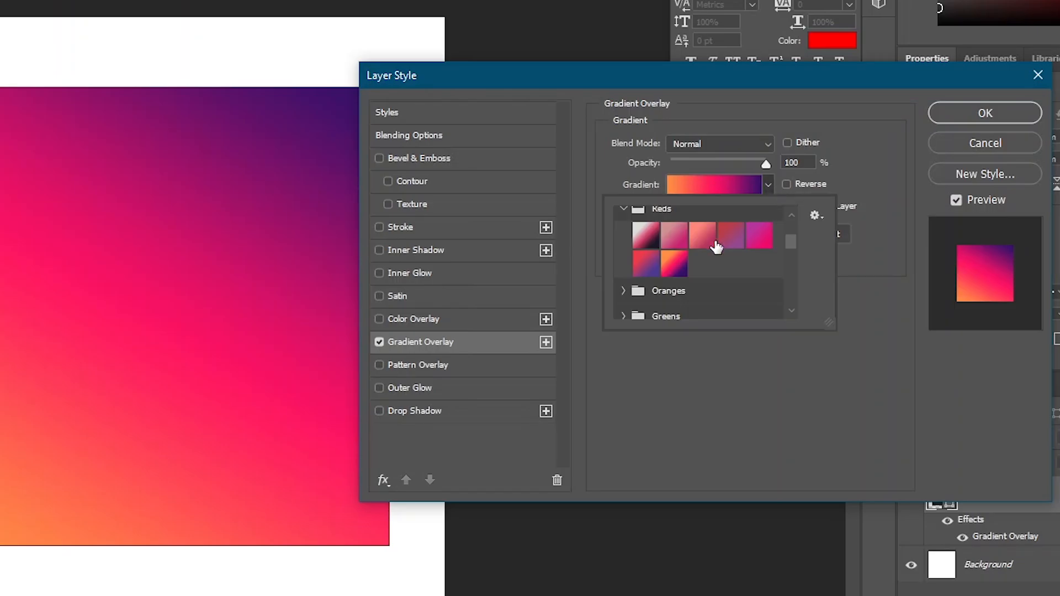
click(675, 239)
click(674, 265)
click(644, 265)
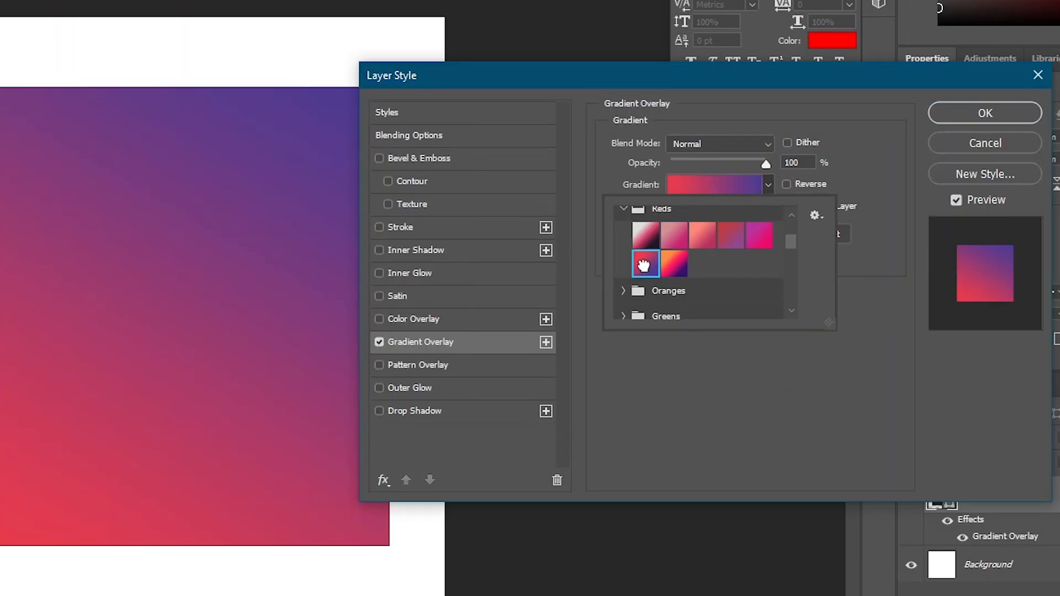
click(664, 258)
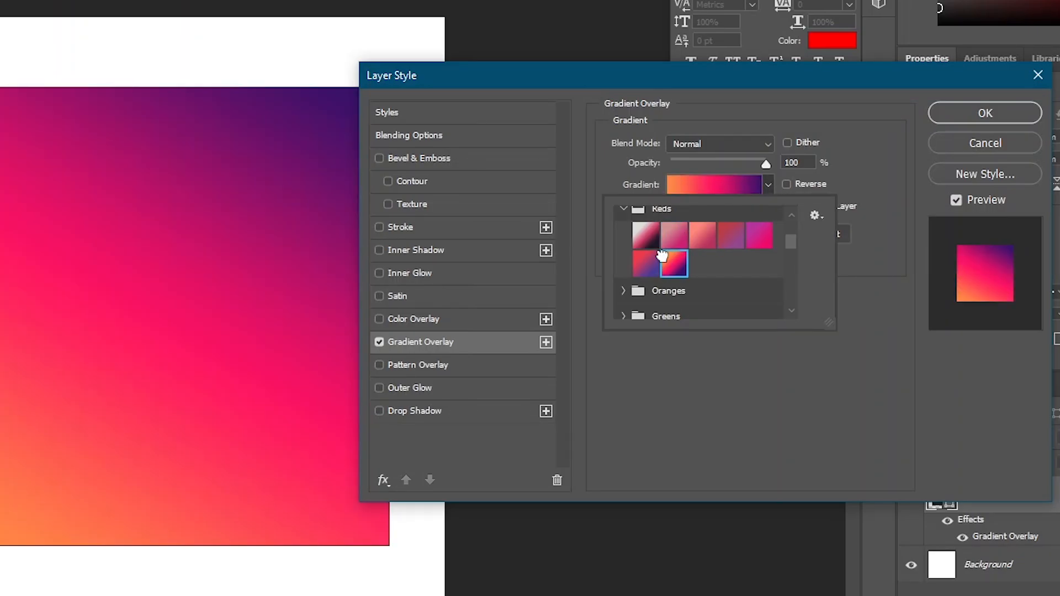
click(876, 306)
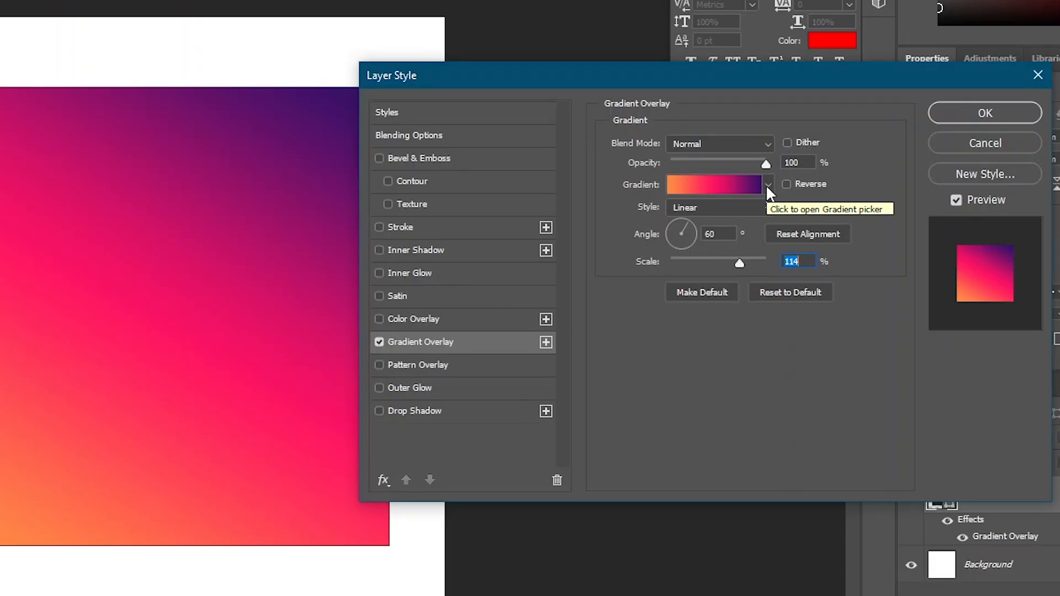
Step: Open the overlay's gradient in the Gradient Editor and select its orange, pink and purple color stops one by one
click(706, 183)
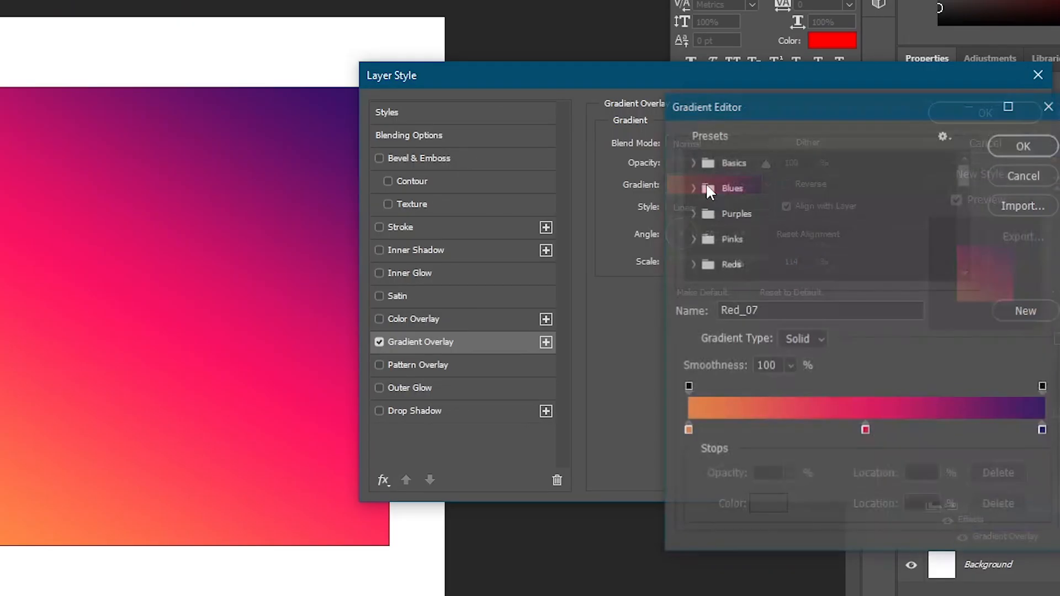
drag(806, 104, 751, 96)
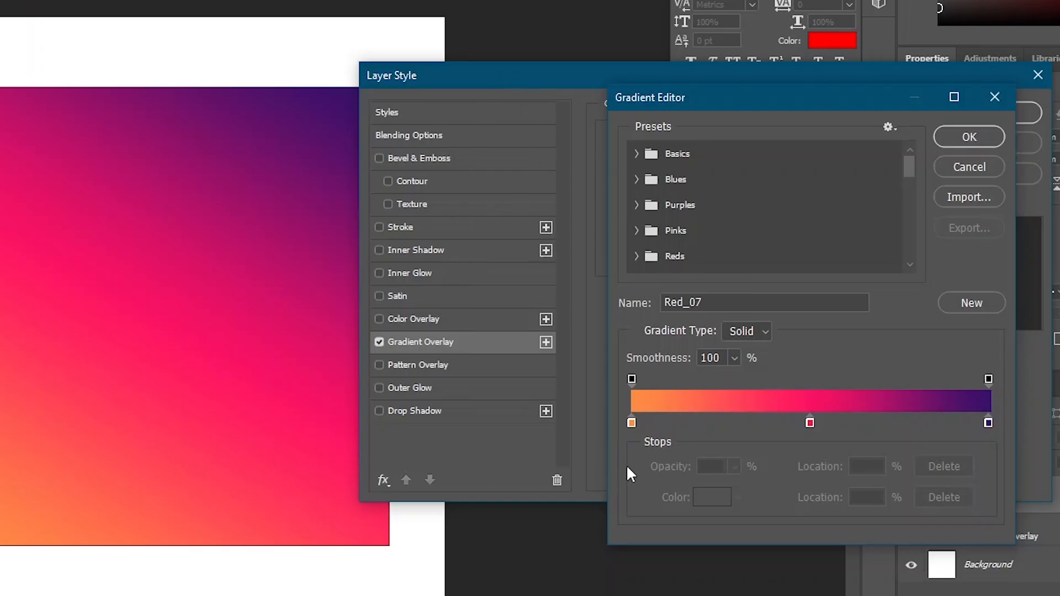
click(632, 423)
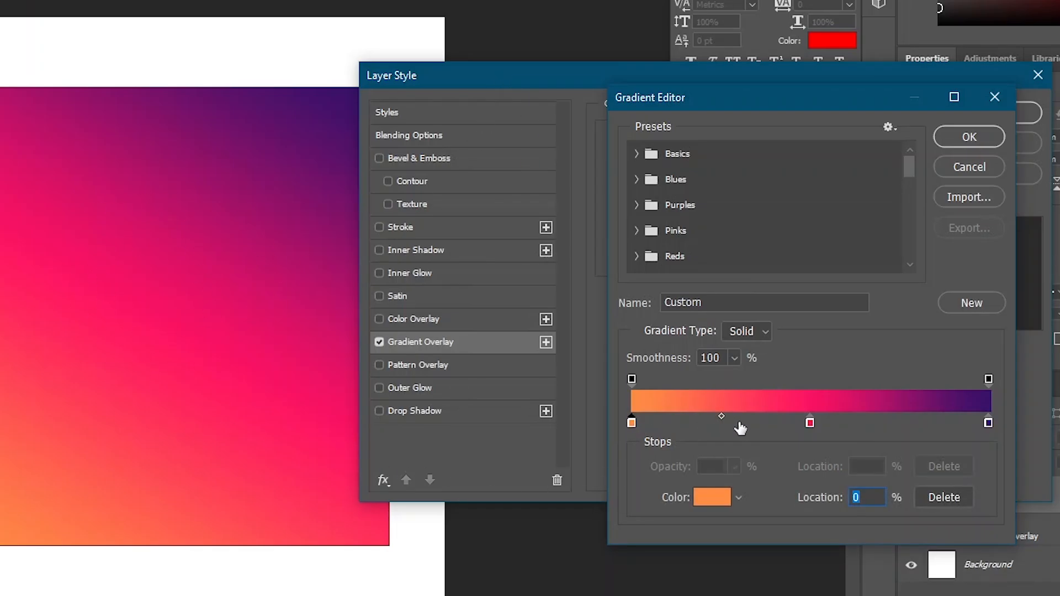
click(810, 424)
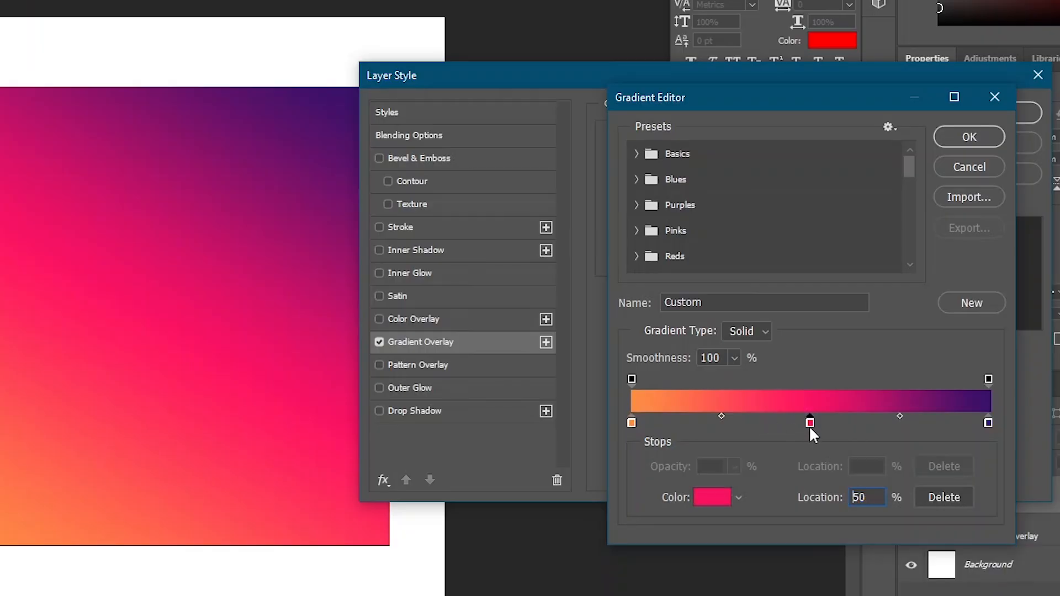
click(988, 423)
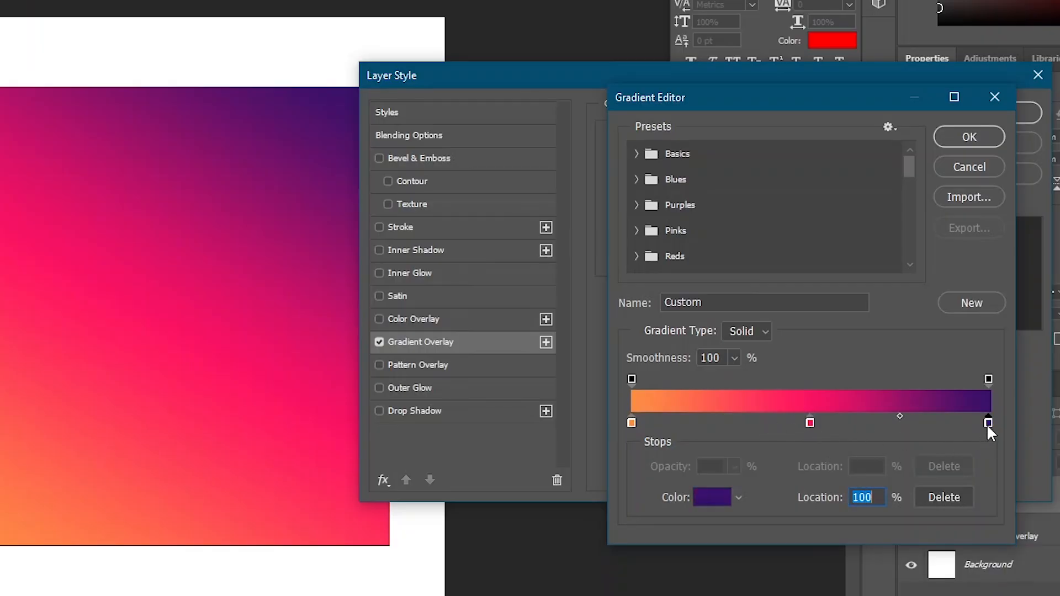
Step: Change the gradient's starting color stop at 0% to a deeper orange with H 24°, S 98%, B 94%
click(630, 423)
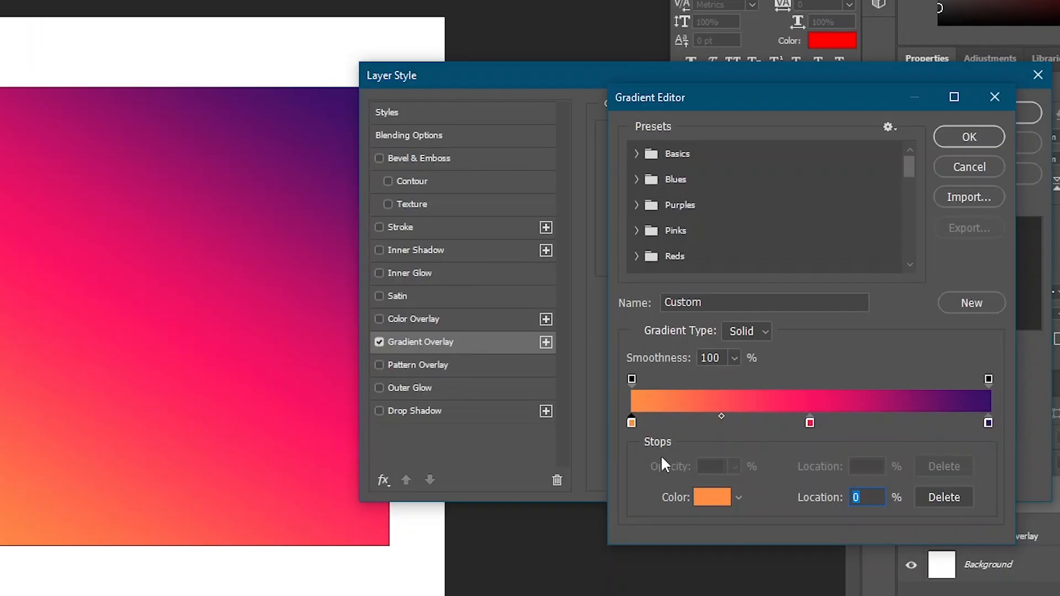
click(710, 507)
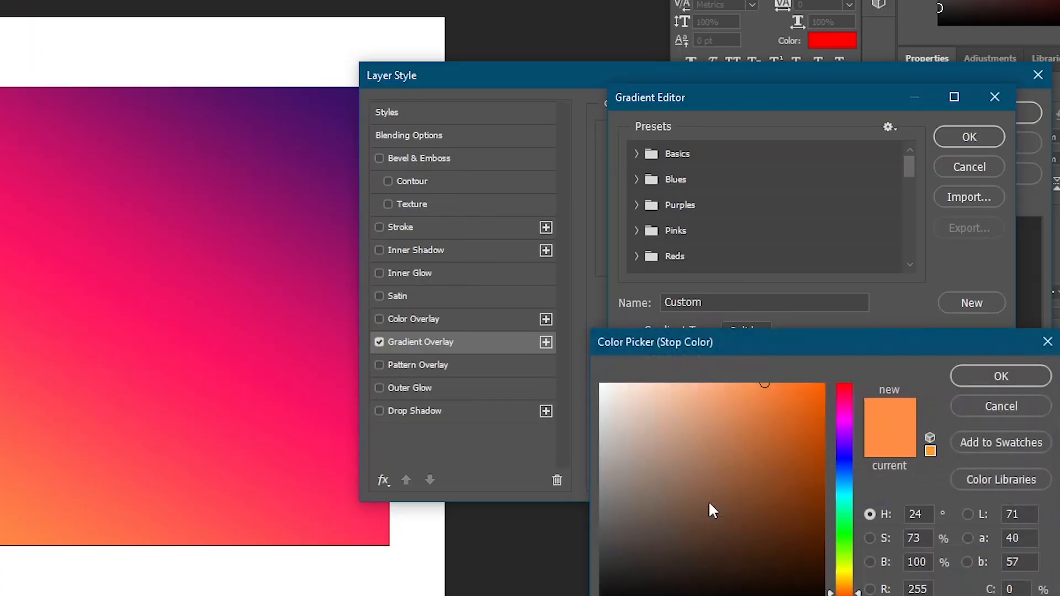
drag(710, 508, 529, 342)
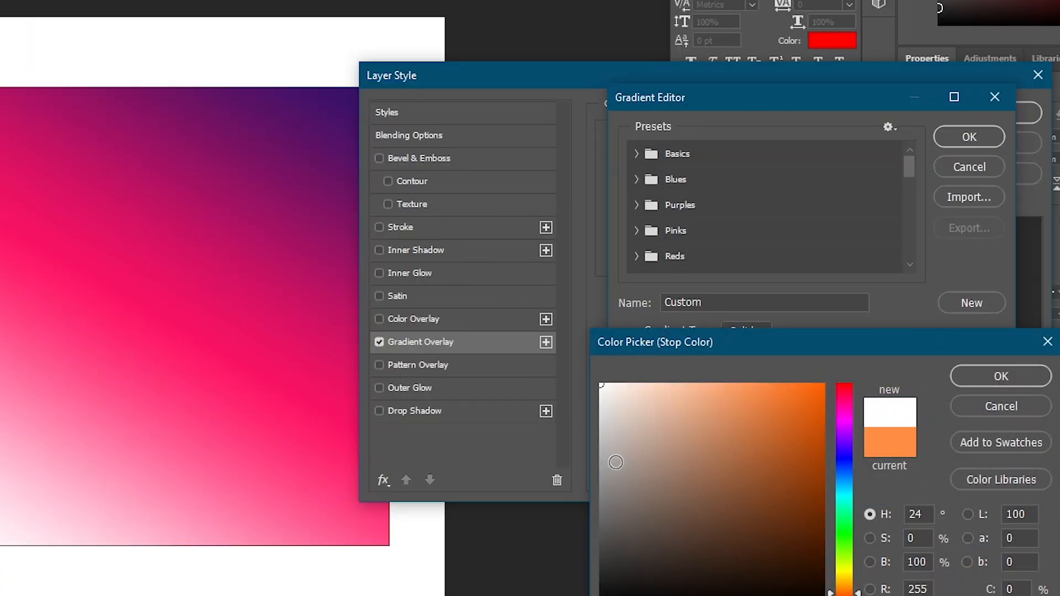
drag(615, 462, 799, 411)
mouse_move(633, 544)
mouse_down()
mouse_move(668, 483)
mouse_move(822, 399)
mouse_up()
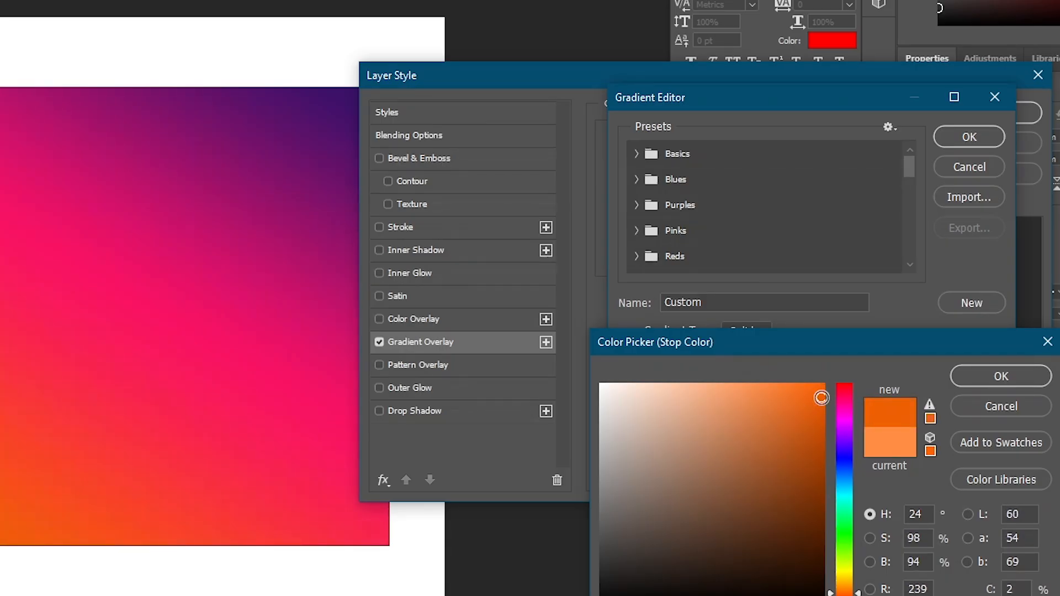
click(992, 386)
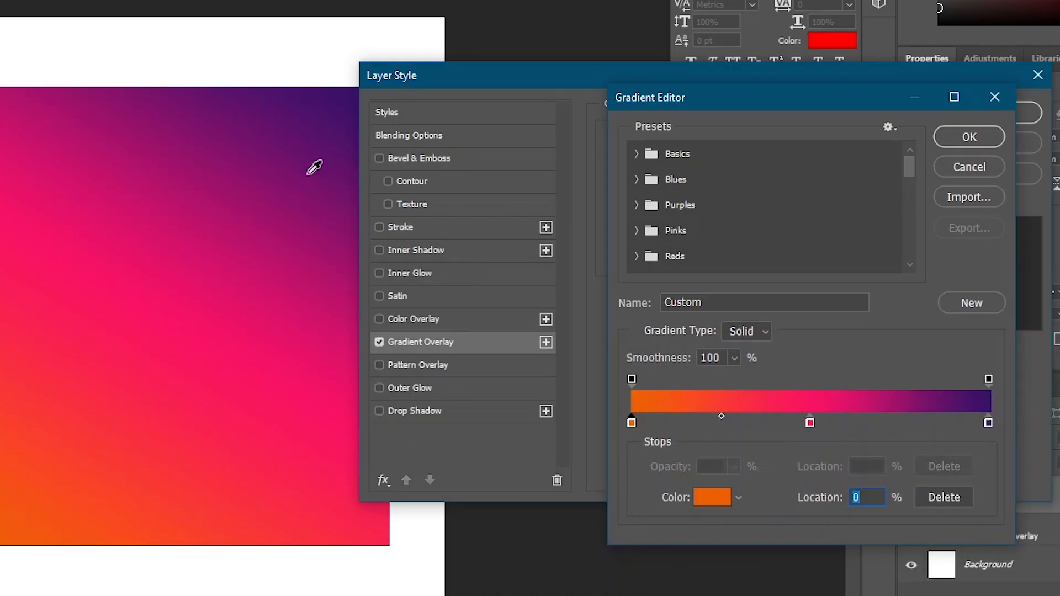
Step: Try several hues for the end color stop at 100% and set it to brownish orange with H 23°, S 92%, B 67%
click(988, 423)
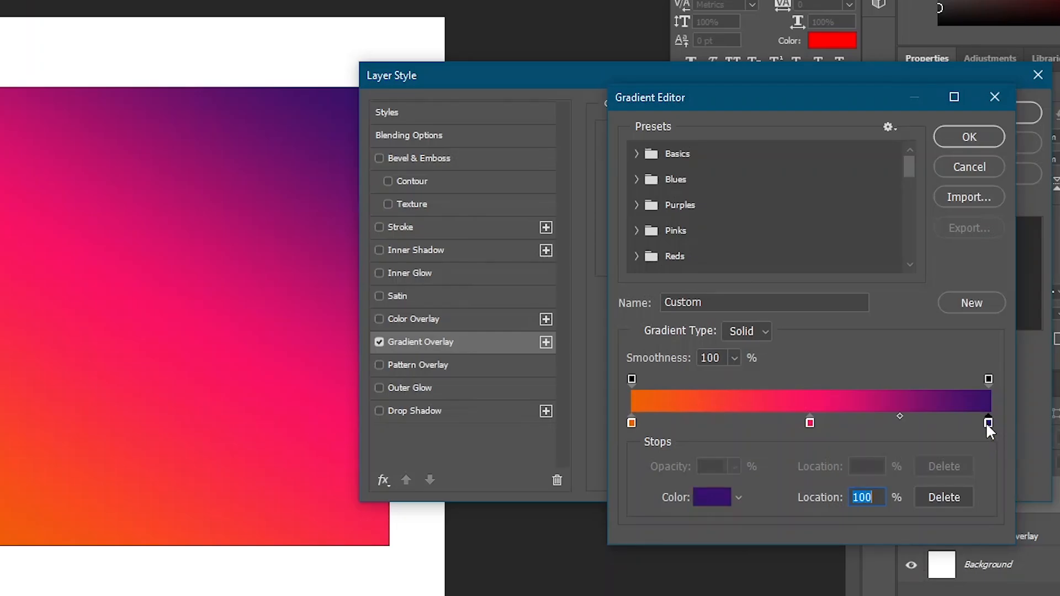
click(703, 495)
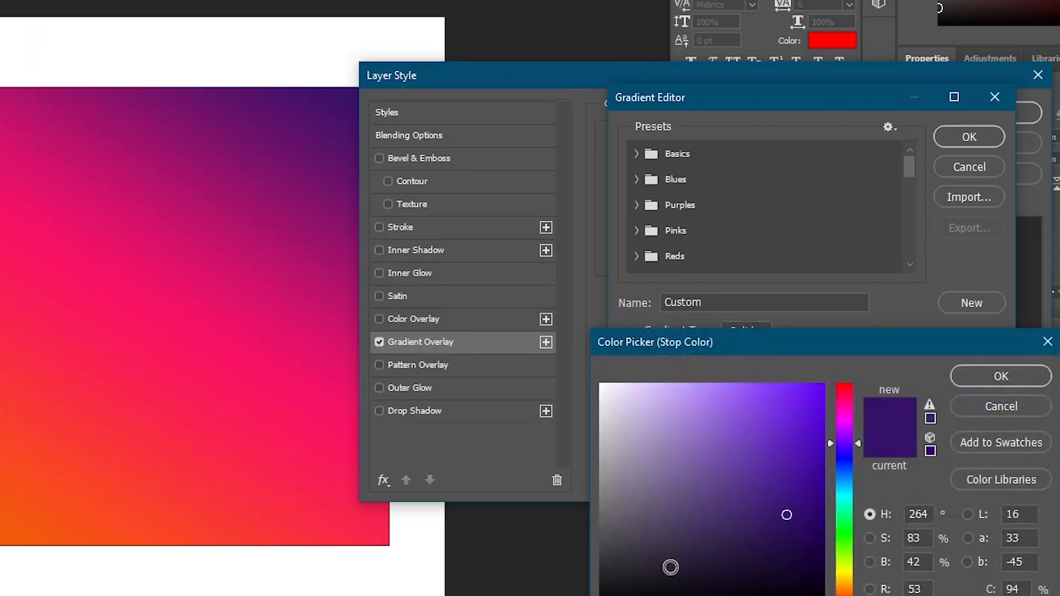
drag(830, 589, 832, 569)
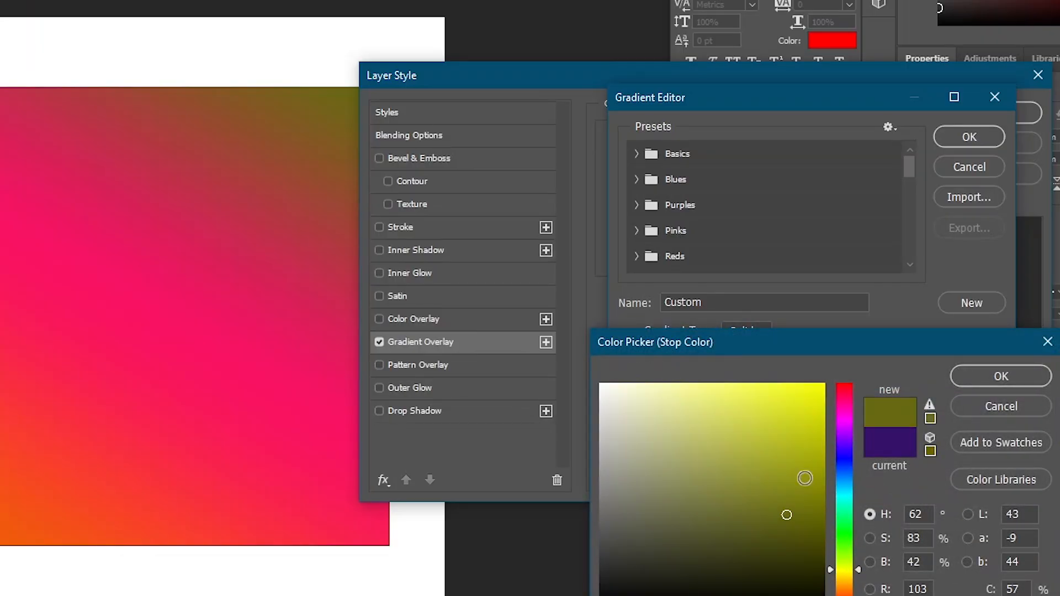
drag(805, 479, 820, 382)
mouse_move(846, 507)
mouse_down()
mouse_move(851, 433)
mouse_move(852, 532)
mouse_move(830, 574)
mouse_move(856, 579)
mouse_move(854, 436)
mouse_move(852, 498)
mouse_up()
click(784, 529)
mouse_move(795, 469)
mouse_down()
mouse_move(786, 431)
mouse_move(736, 445)
mouse_move(727, 482)
mouse_move(692, 491)
mouse_move(658, 471)
mouse_move(656, 425)
mouse_move(623, 593)
mouse_move(794, 566)
mouse_up()
drag(846, 588, 846, 594)
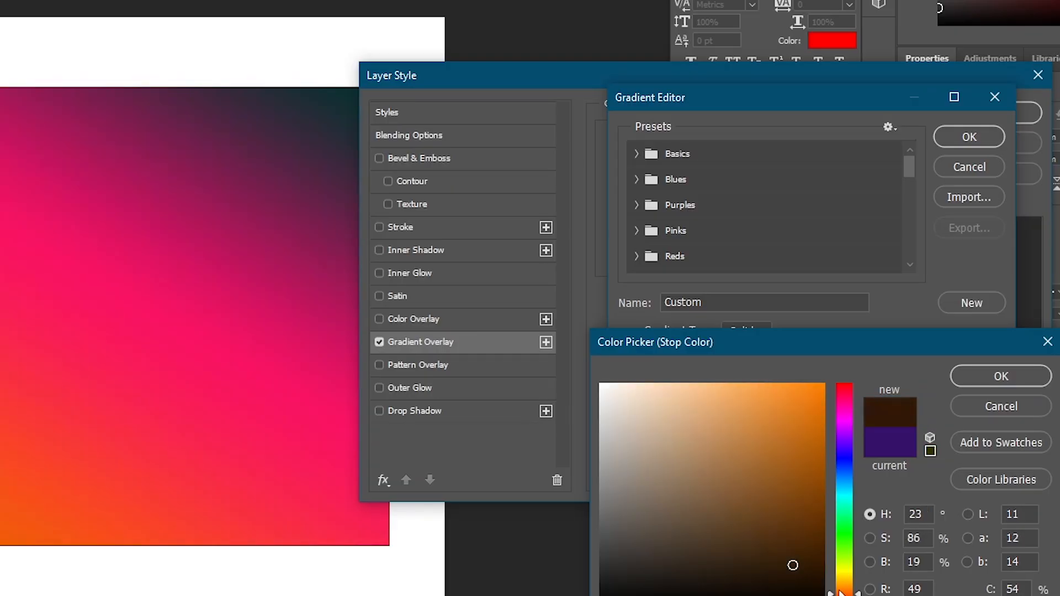
click(814, 389)
mouse_move(805, 432)
mouse_down()
mouse_move(783, 494)
mouse_move(823, 423)
mouse_up()
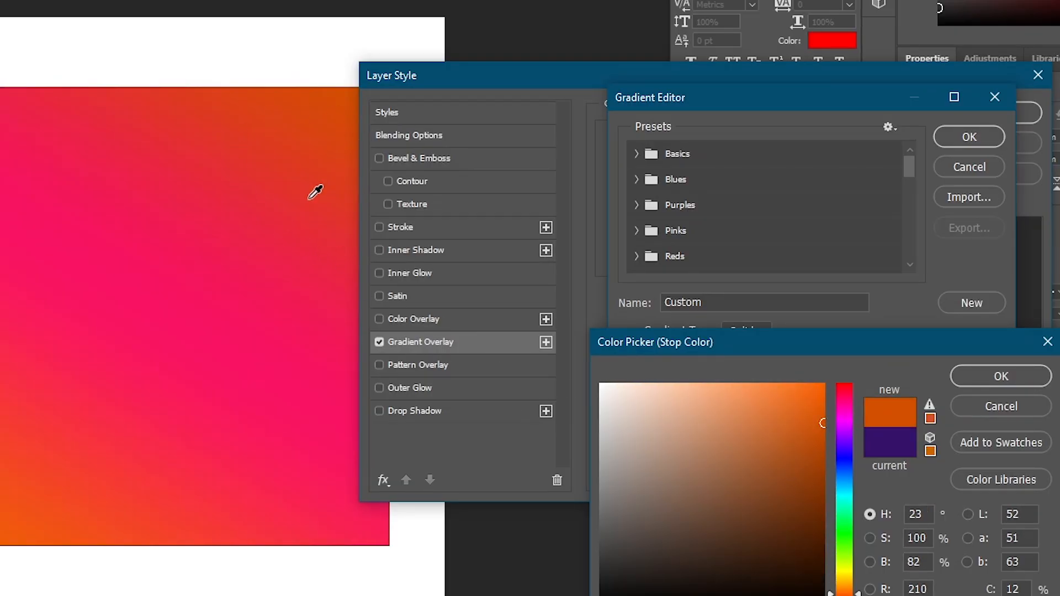
mouse_move(790, 486)
mouse_down()
mouse_move(781, 440)
mouse_move(772, 448)
mouse_up()
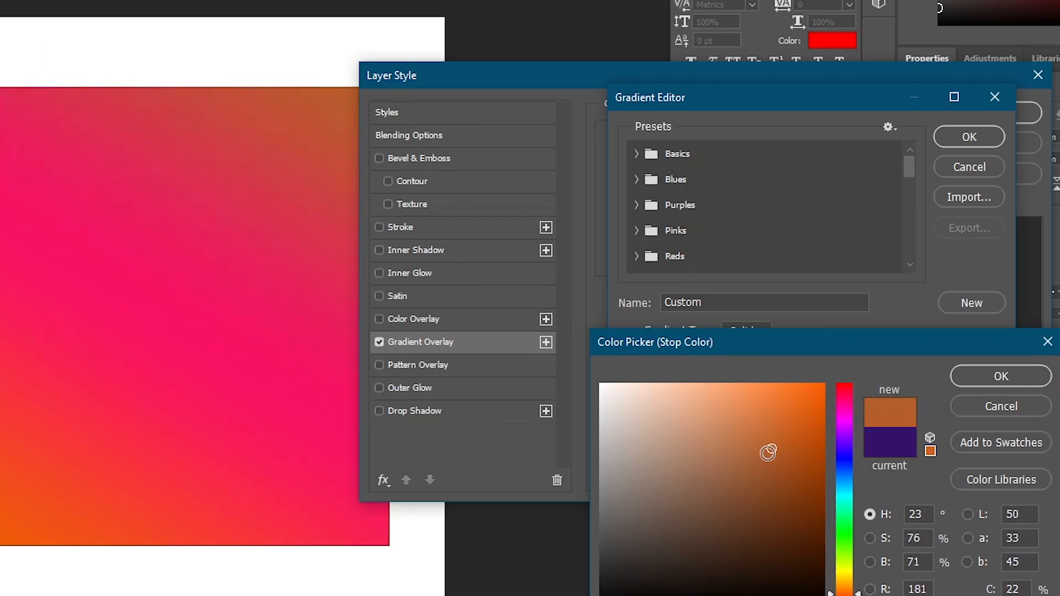
drag(784, 498, 806, 456)
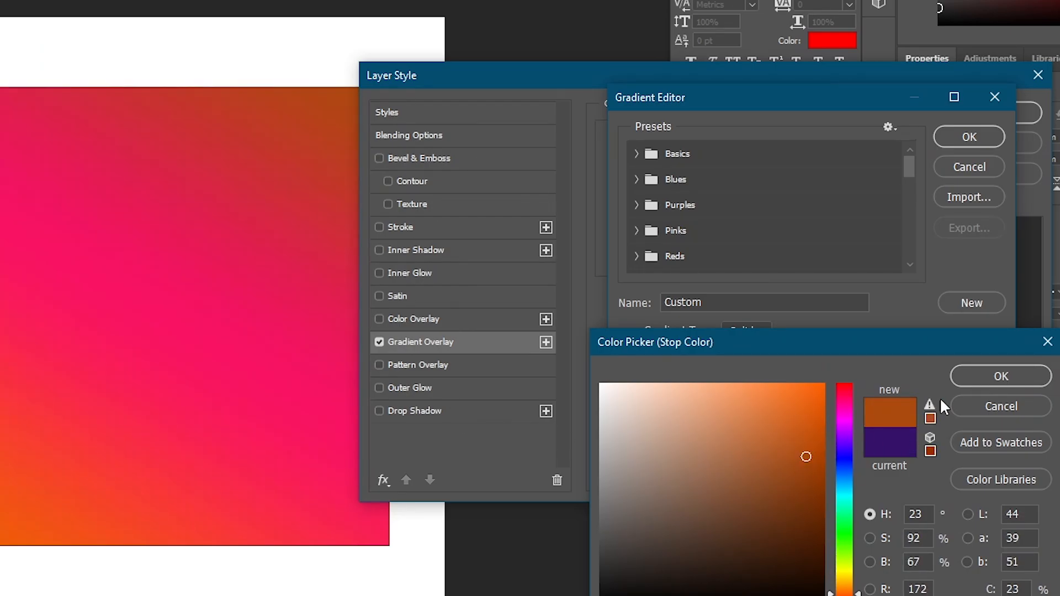
click(985, 381)
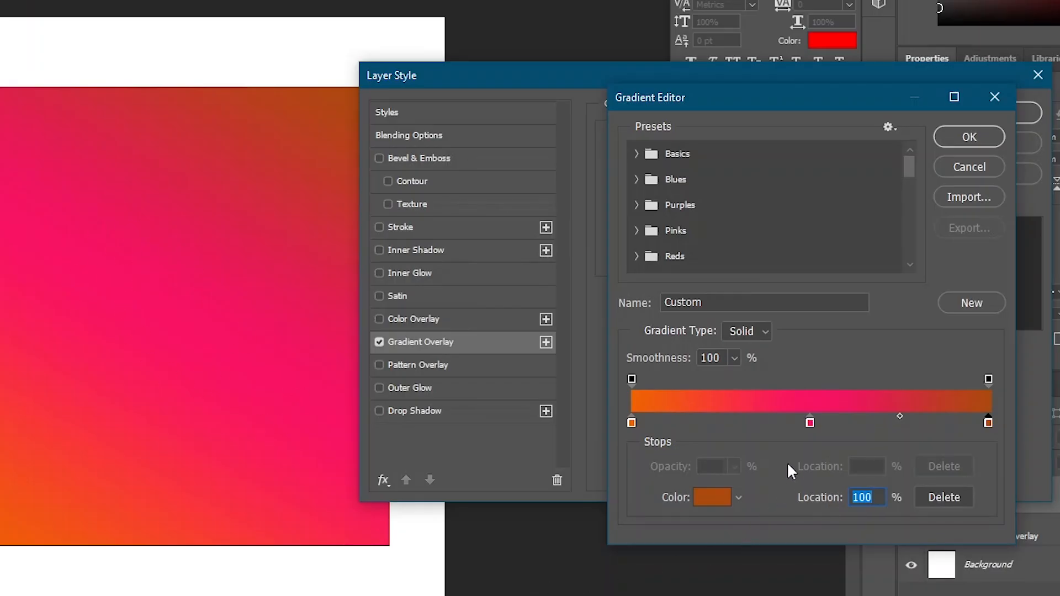
Step: Change the gradient's middle color stop at 50% to white
click(809, 423)
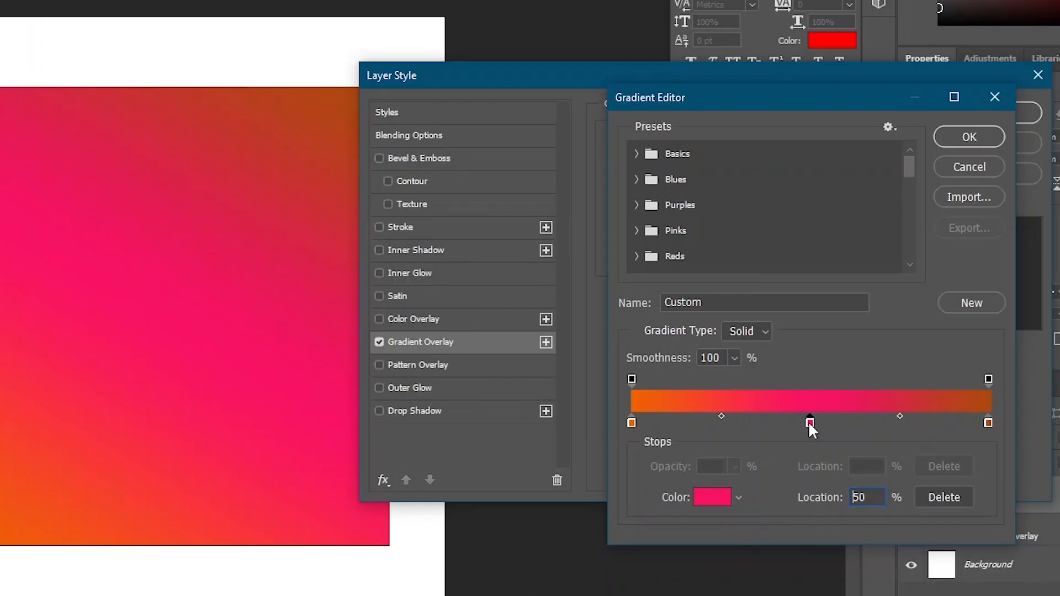
click(711, 500)
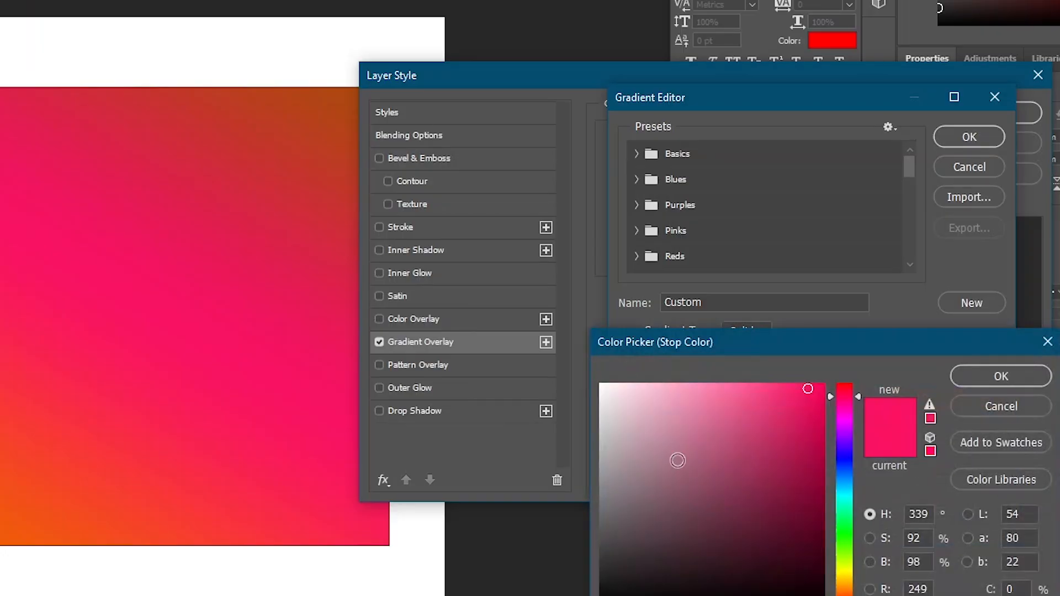
drag(675, 457, 552, 319)
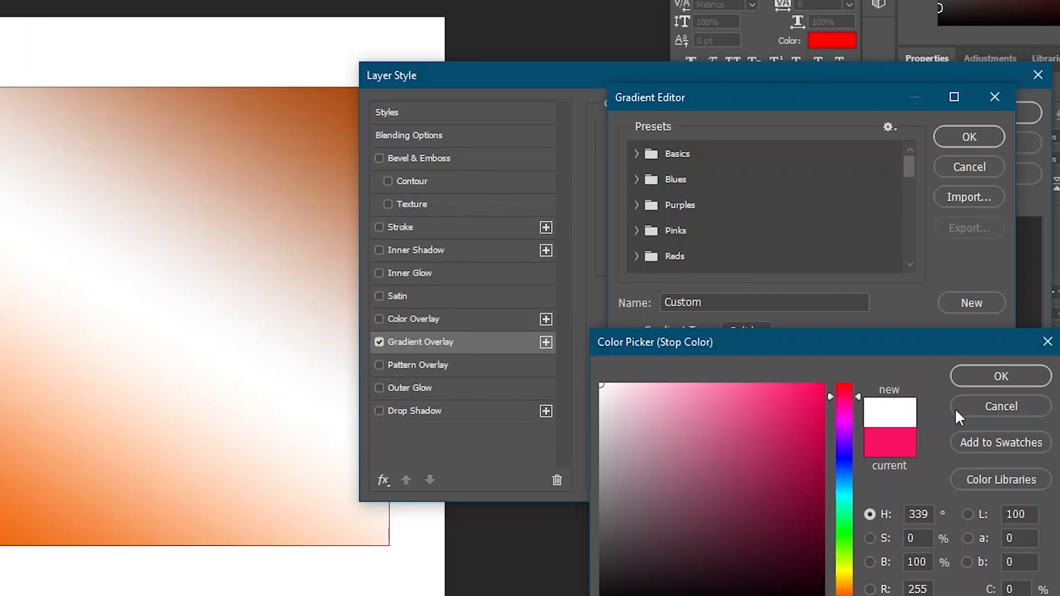
click(987, 382)
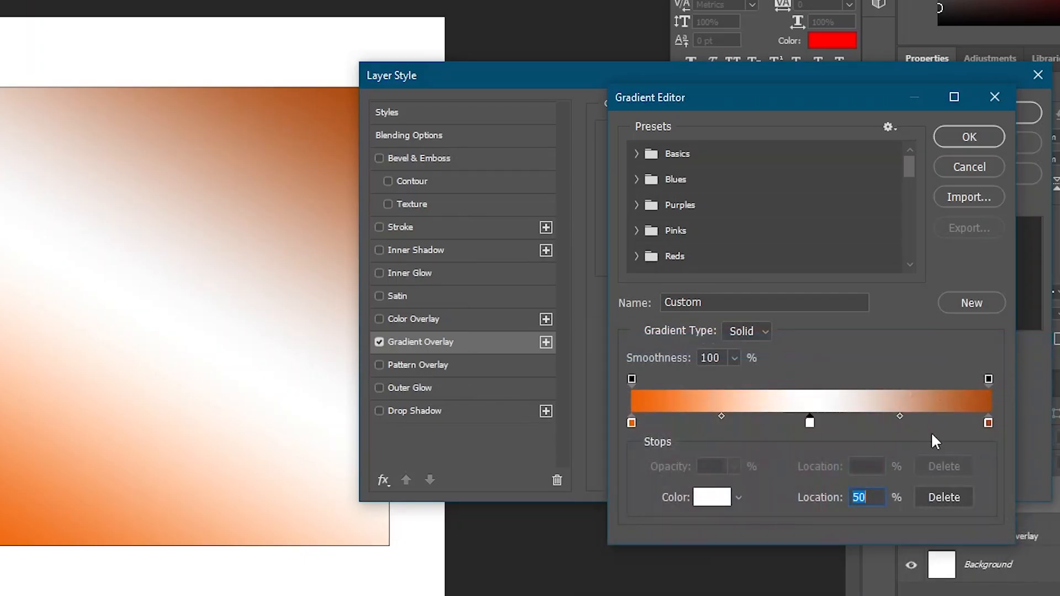
Step: Open the gradient's end color stop at 100% for color editing and try near-black, dark reddish brown, cyan and grayish teal
click(988, 423)
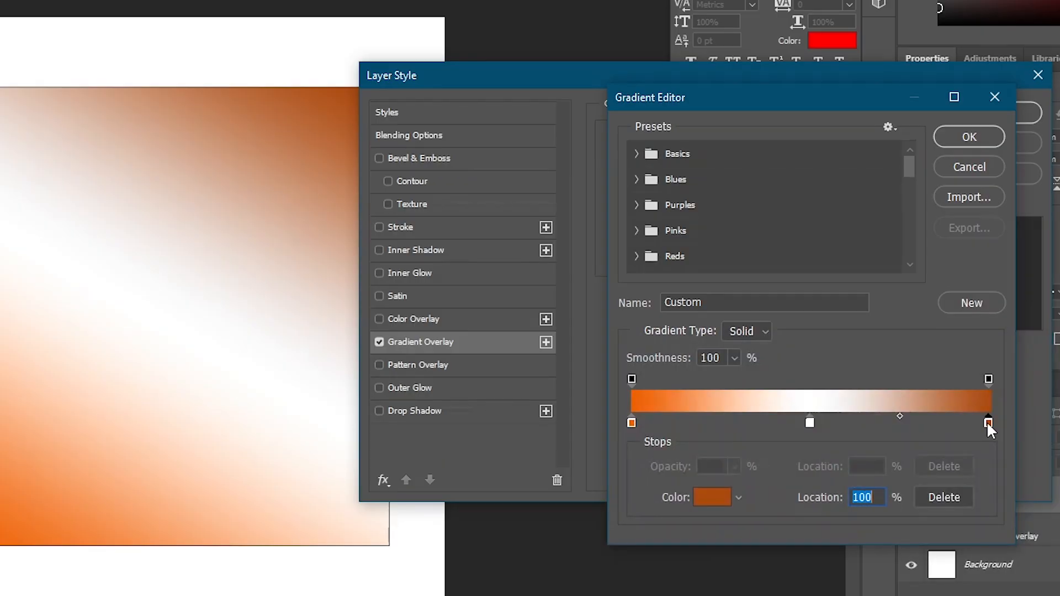
click(716, 495)
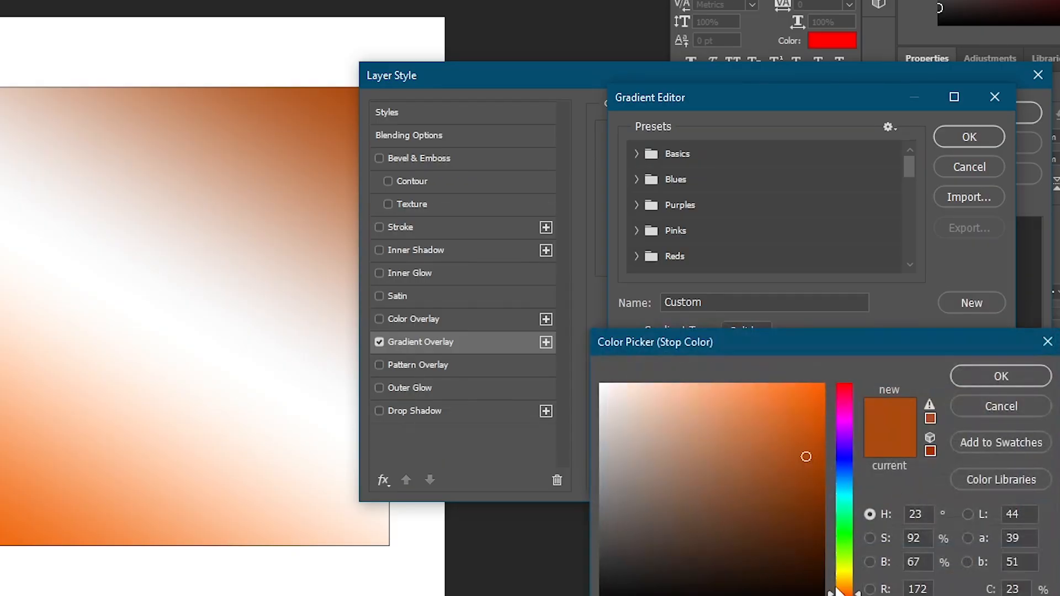
mouse_move(819, 484)
mouse_down()
mouse_move(722, 426)
mouse_move(675, 525)
mouse_move(673, 595)
mouse_up()
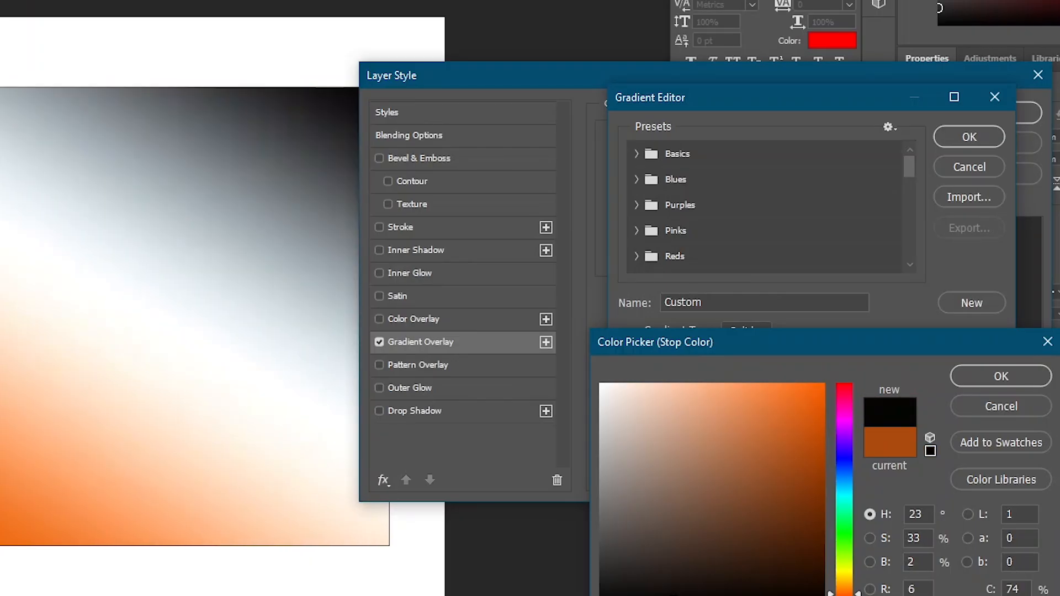
click(845, 595)
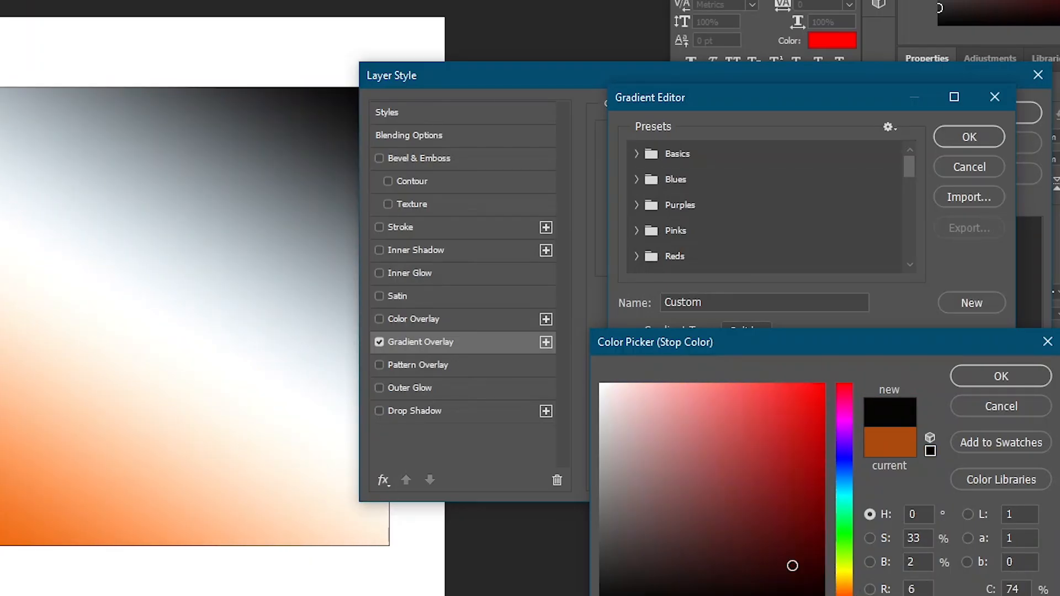
mouse_move(793, 566)
mouse_down()
mouse_move(793, 483)
mouse_move(820, 435)
mouse_move(800, 567)
mouse_move(782, 577)
mouse_move(746, 544)
mouse_move(768, 482)
mouse_move(781, 582)
mouse_up()
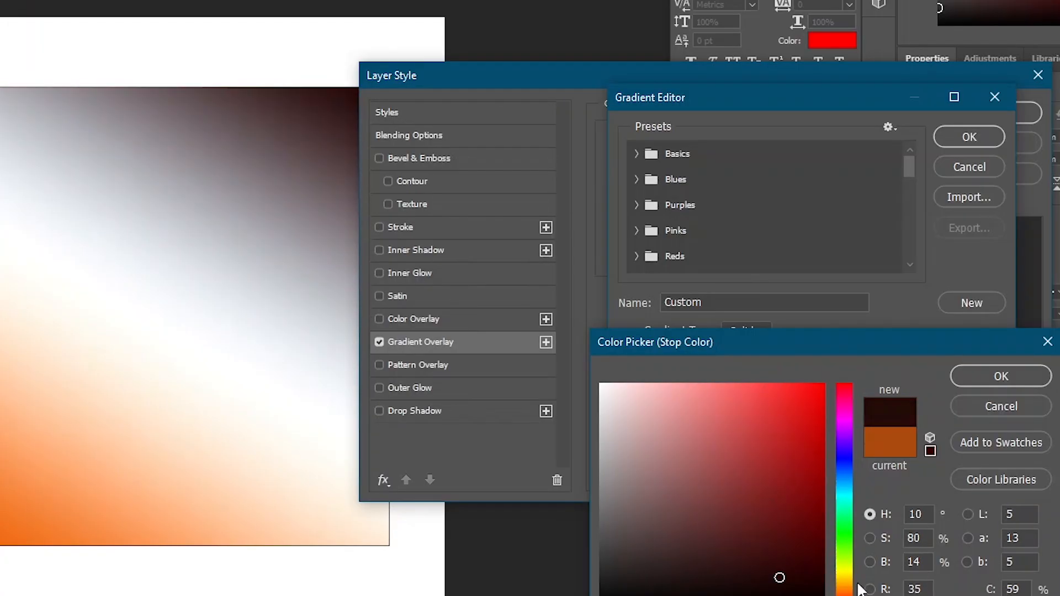
drag(858, 572, 858, 497)
drag(807, 408, 852, 348)
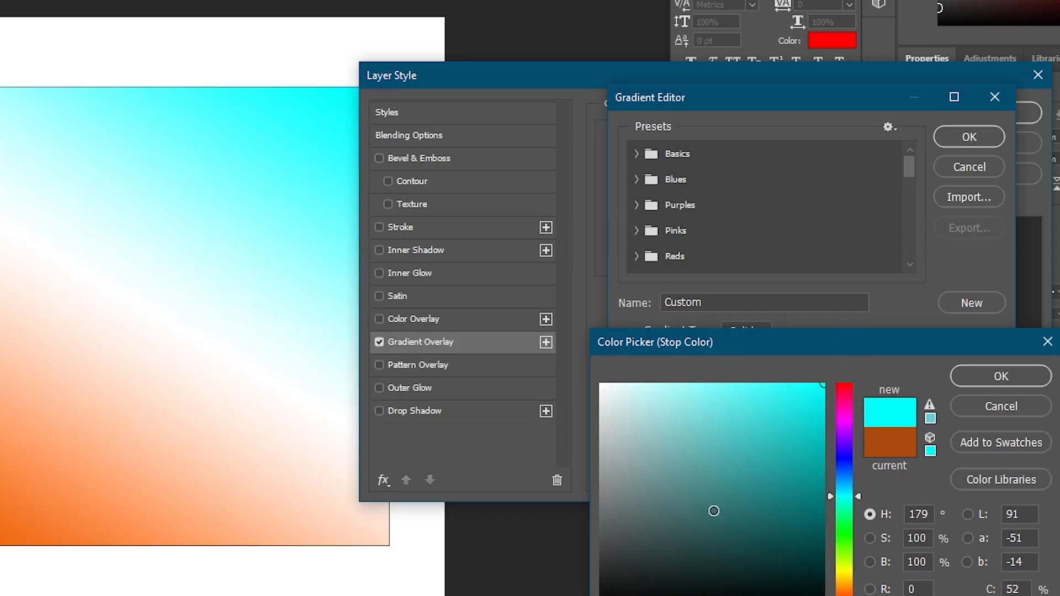
drag(715, 511, 653, 502)
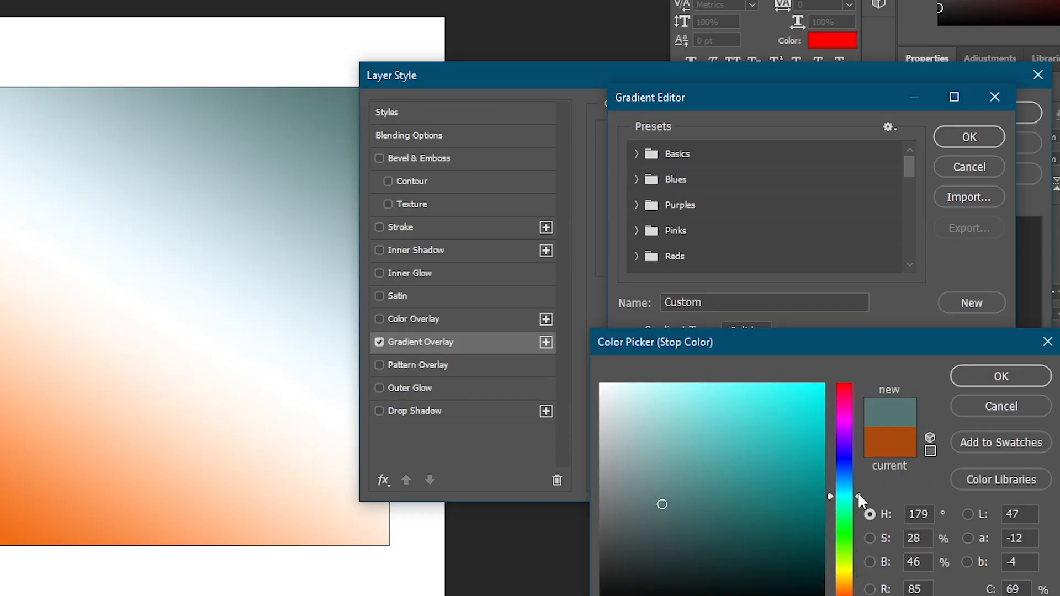
Step: Set the gradient's end color stop at 100% to dark reddish brown with H 7°, S 77%, B 25%
drag(859, 497, 856, 591)
mouse_move(753, 503)
mouse_down()
mouse_move(790, 462)
mouse_move(782, 504)
mouse_move(801, 583)
mouse_move(784, 518)
mouse_move(688, 505)
mouse_move(619, 591)
mouse_up()
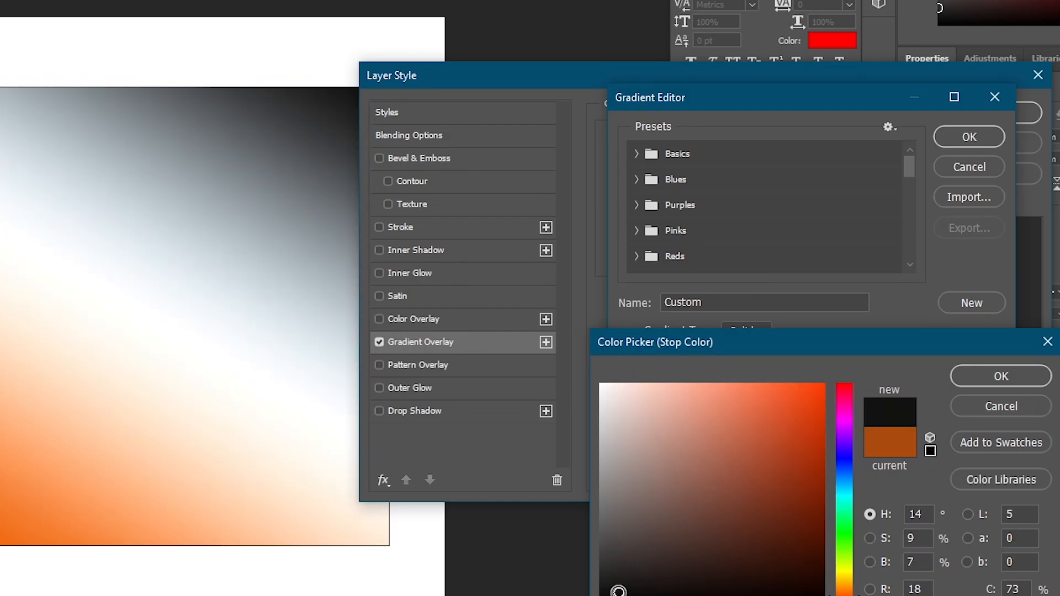
drag(619, 591, 601, 595)
click(848, 595)
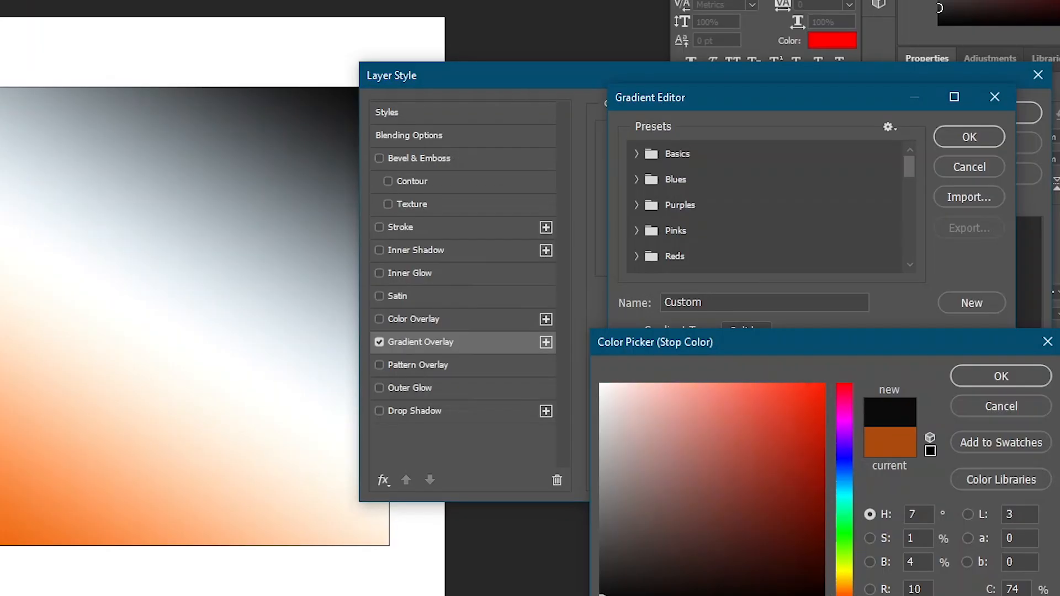
mouse_move(762, 568)
mouse_down()
mouse_move(767, 588)
mouse_move(788, 512)
mouse_move(773, 553)
mouse_up()
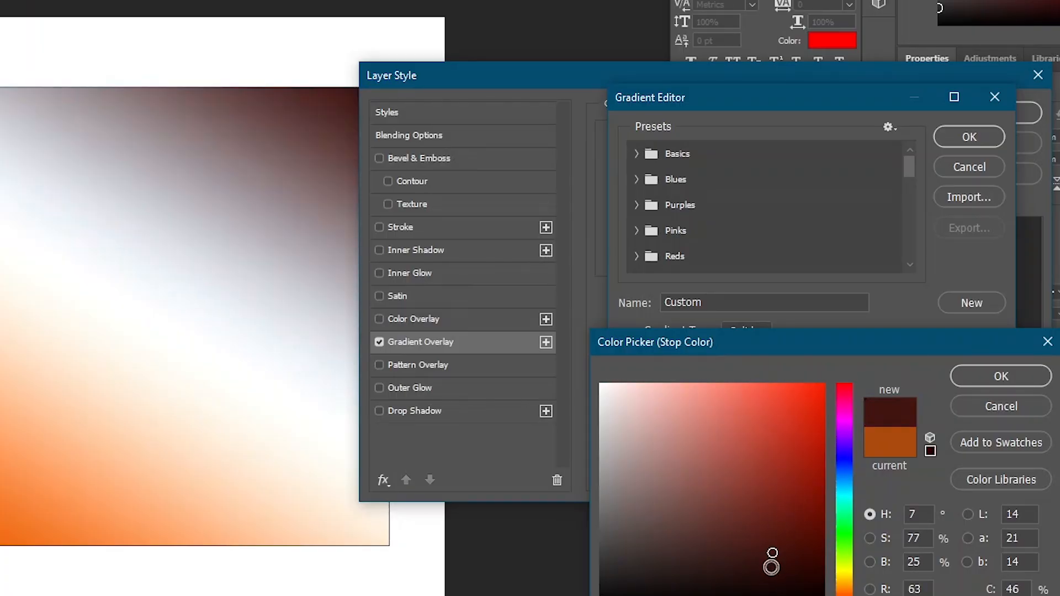
click(986, 378)
Step: Accept the edited orange, white and dark brown gradient and apply the Gradient Overlay to the square
drag(818, 108, 787, 133)
click(931, 164)
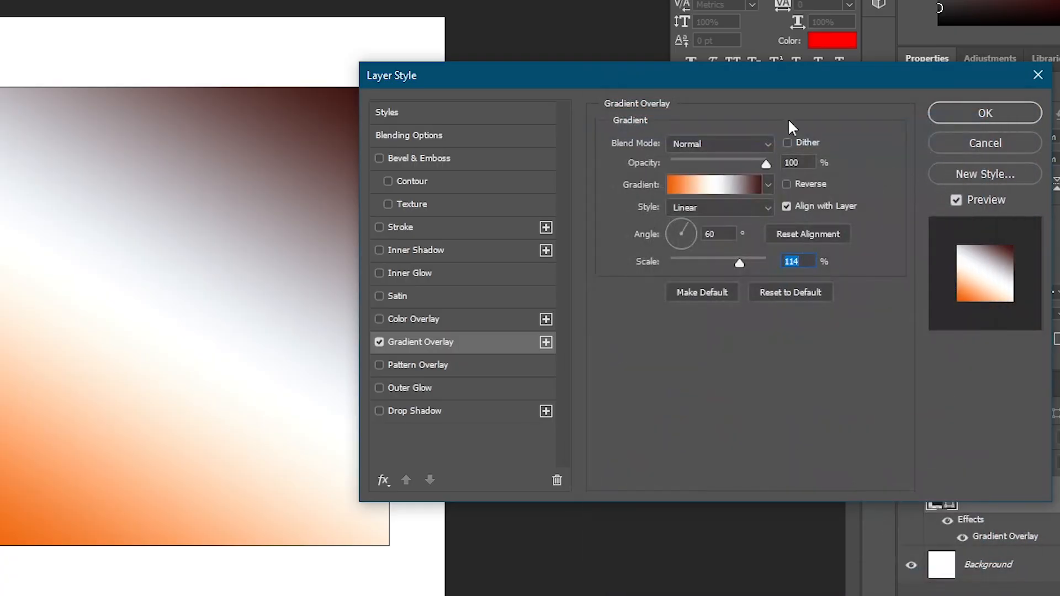
drag(734, 71, 731, 123)
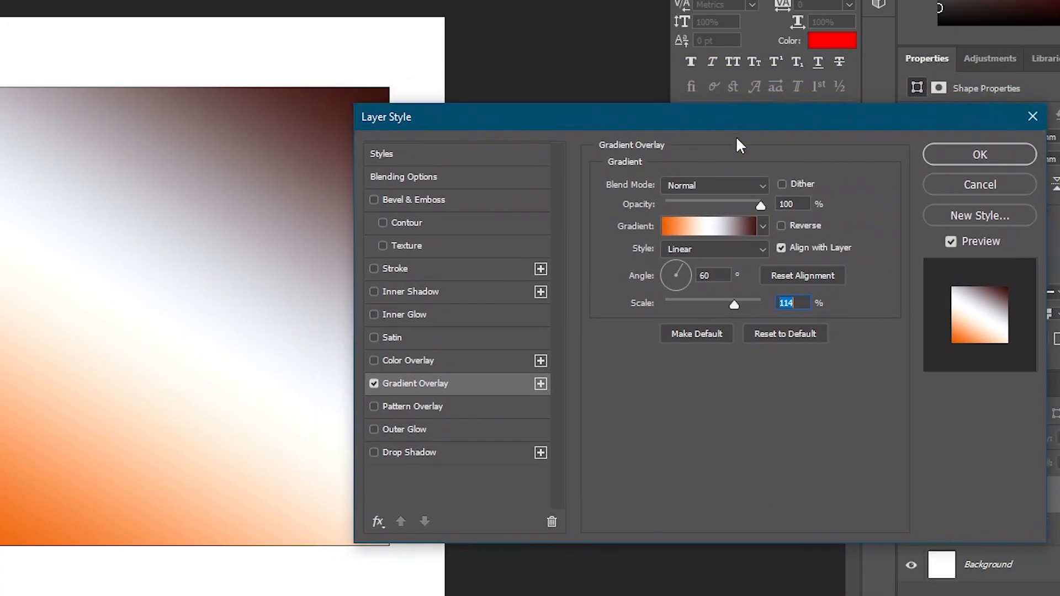
click(974, 157)
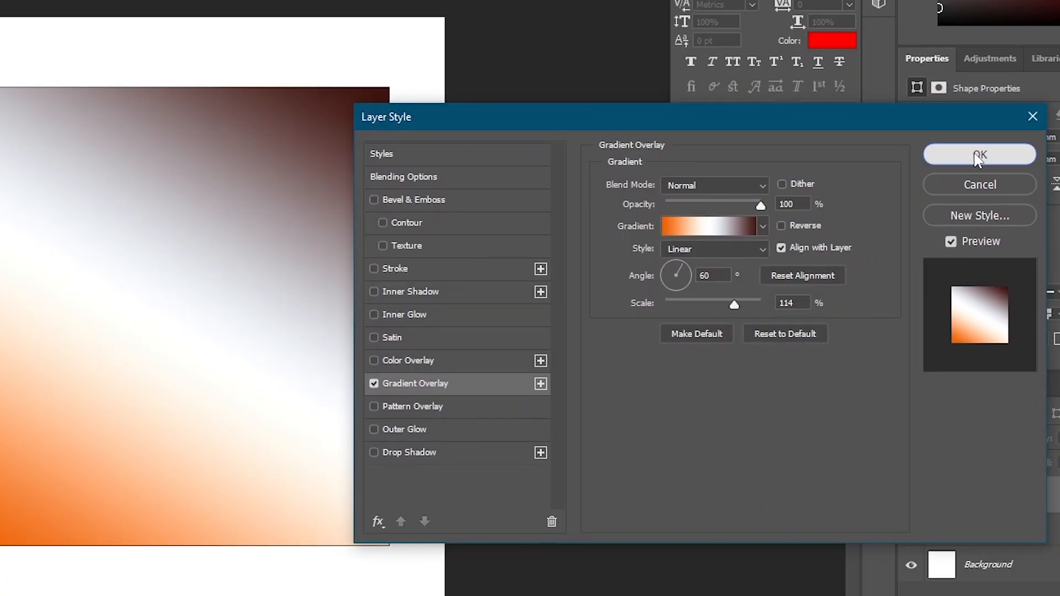